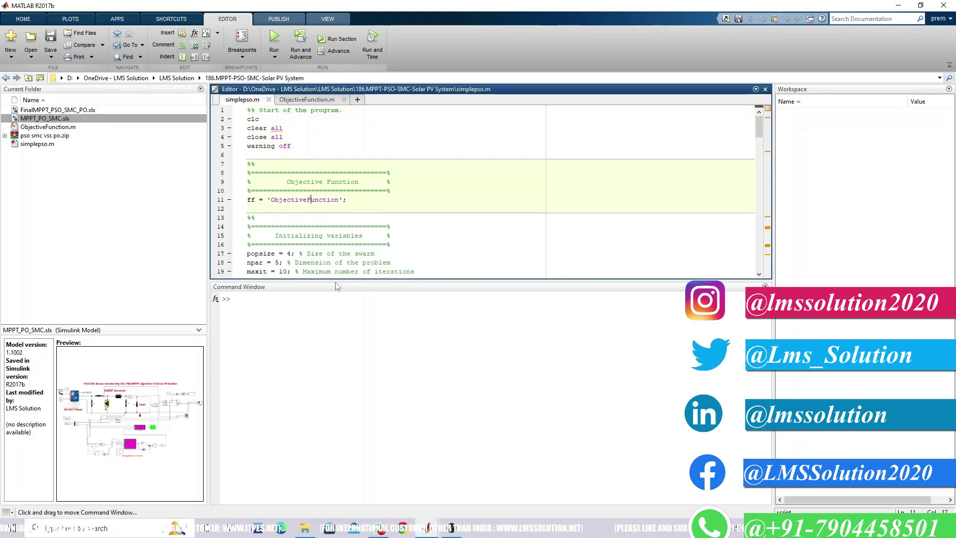
- Enlarge the editor and highlight the swarm initialization parameters in simplepso.m
drag(337, 282, 318, 434)
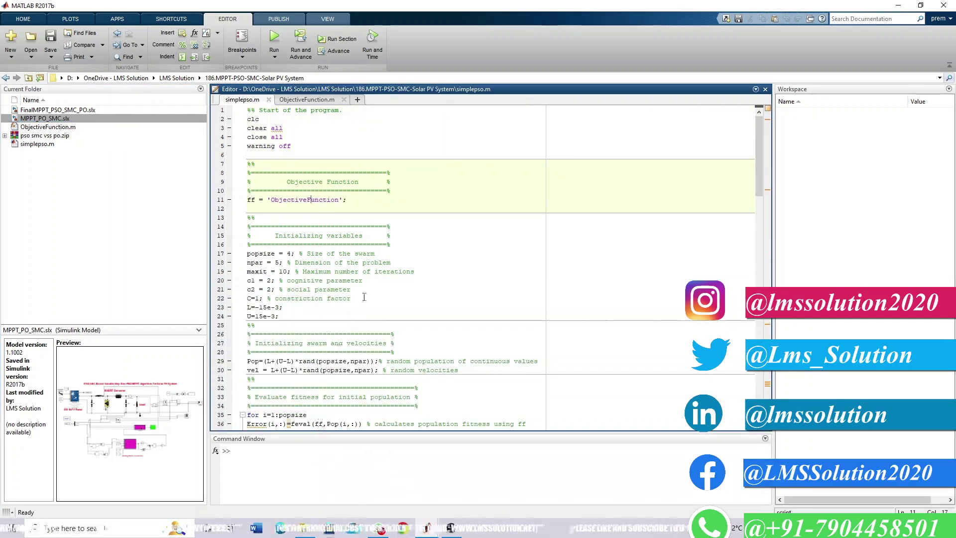
scroll(364, 297, down, 2)
drag(249, 199, 296, 261)
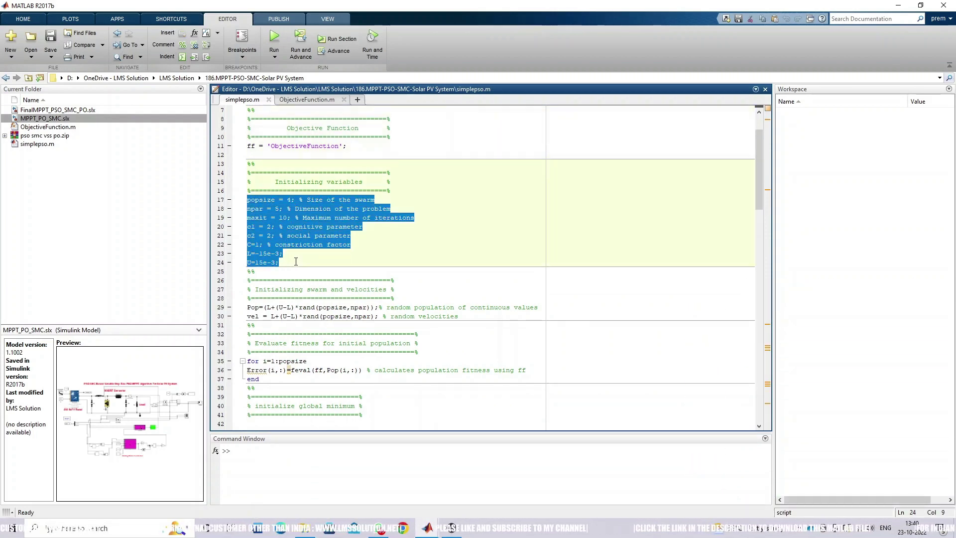
scroll(308, 255, down, 3)
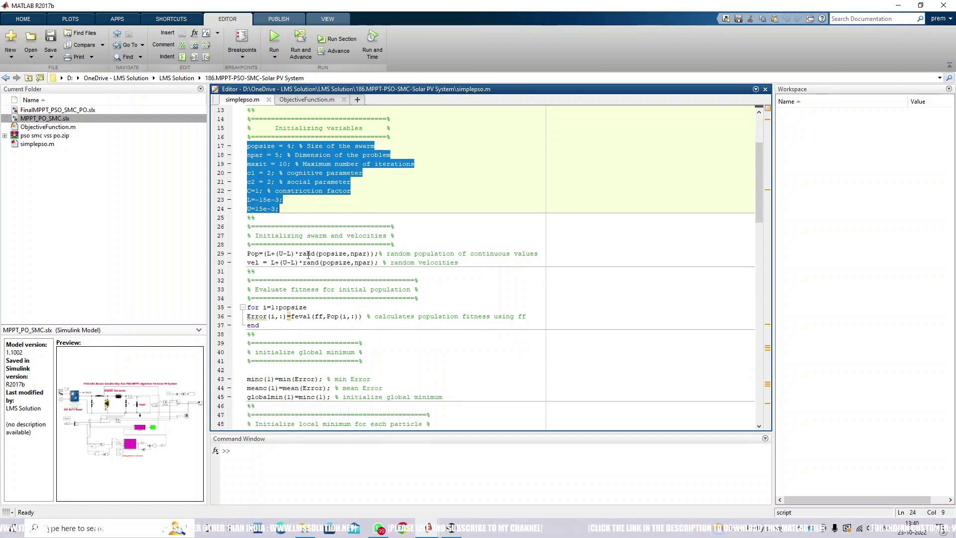
scroll(308, 255, down, 14)
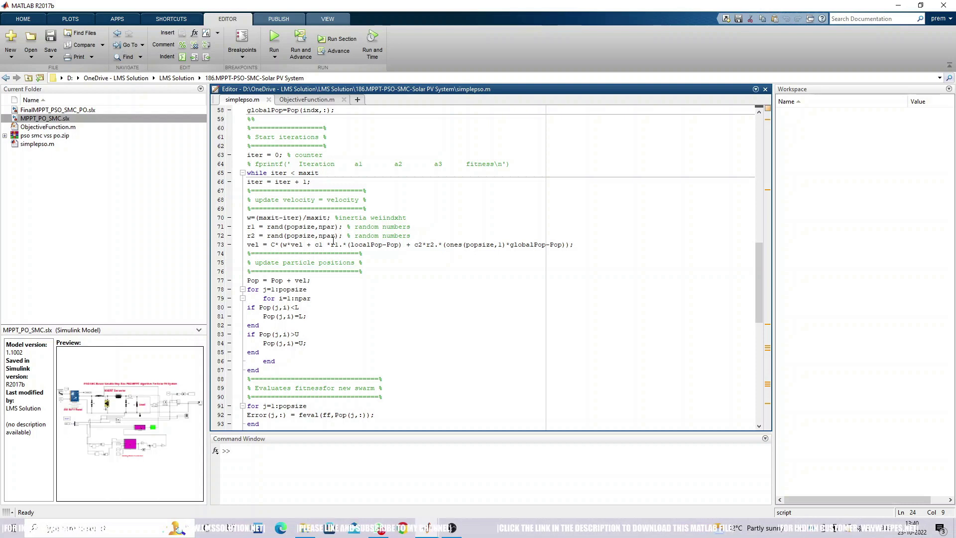
- Highlight the velocity update equation and the npar = 5 line, then preview open windows
drag(248, 245, 580, 245)
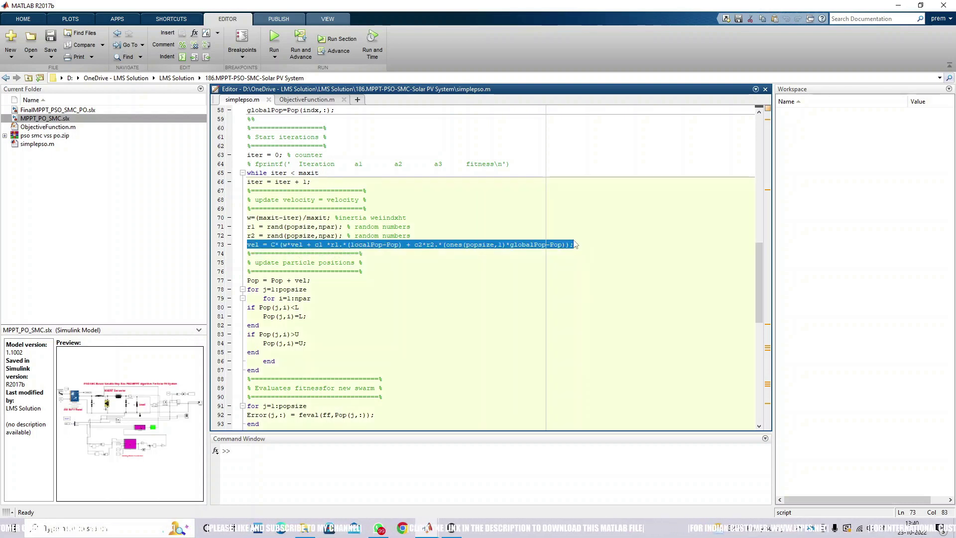
scroll(511, 249, up, 4)
scroll(511, 250, up, 16)
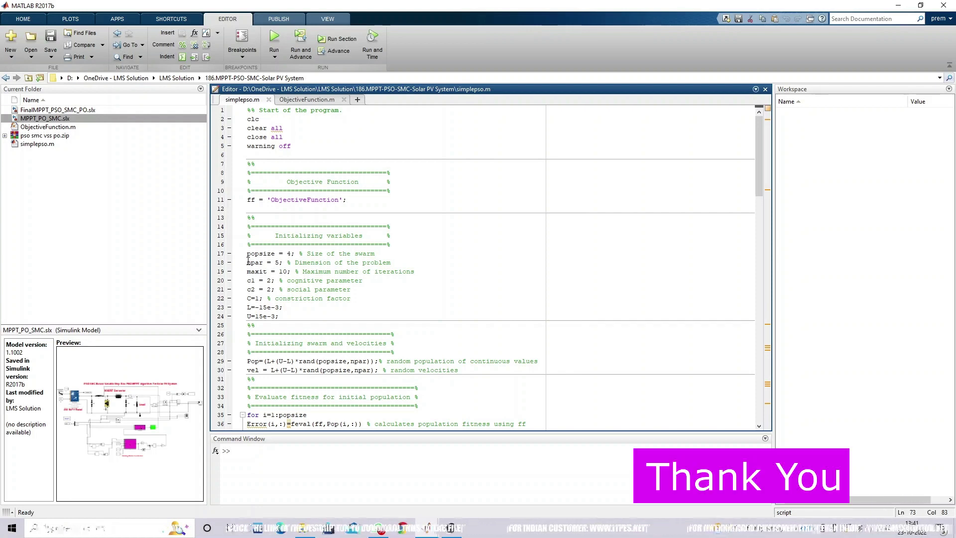
drag(248, 262, 406, 263)
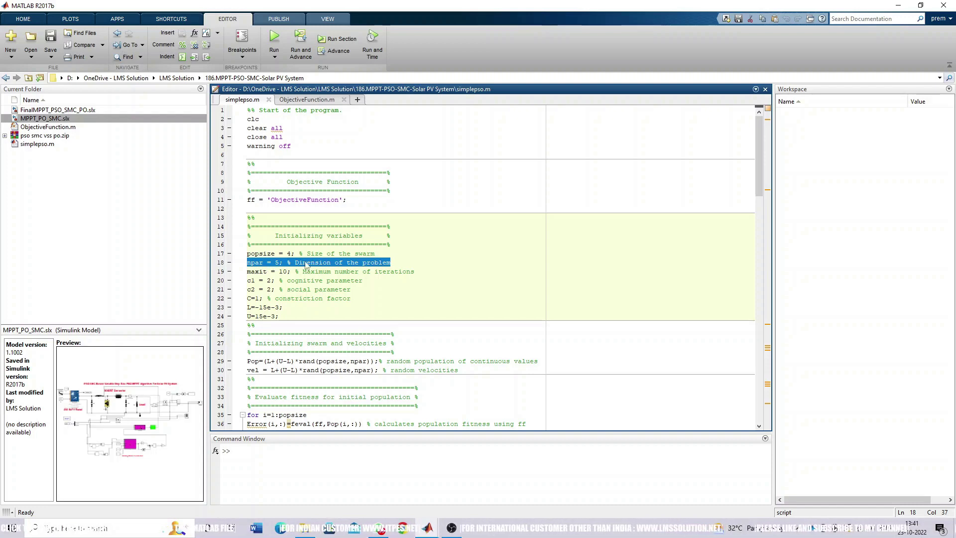
click(426, 531)
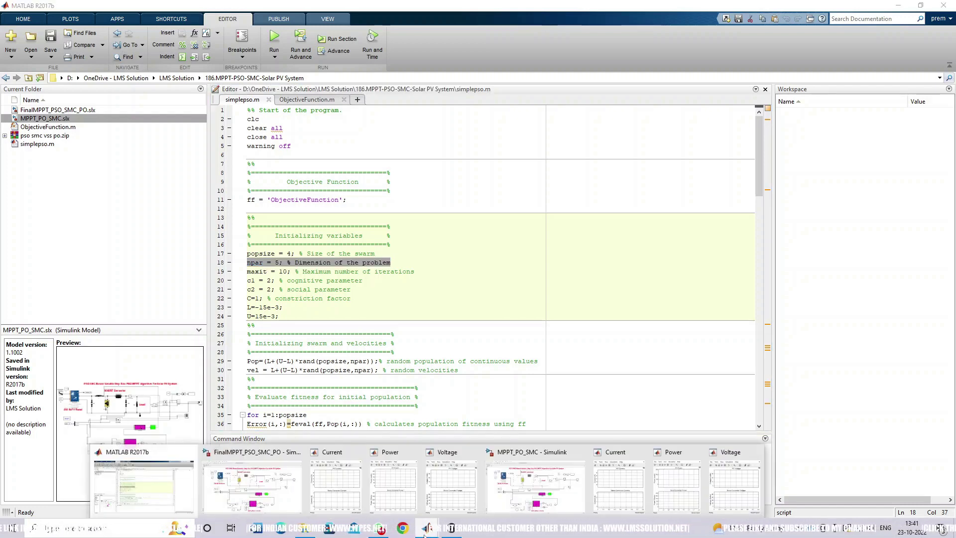
- Bring up the MPPT_PO_SMC model and inspect its kb, kc and kd gain blocks
click(524, 503)
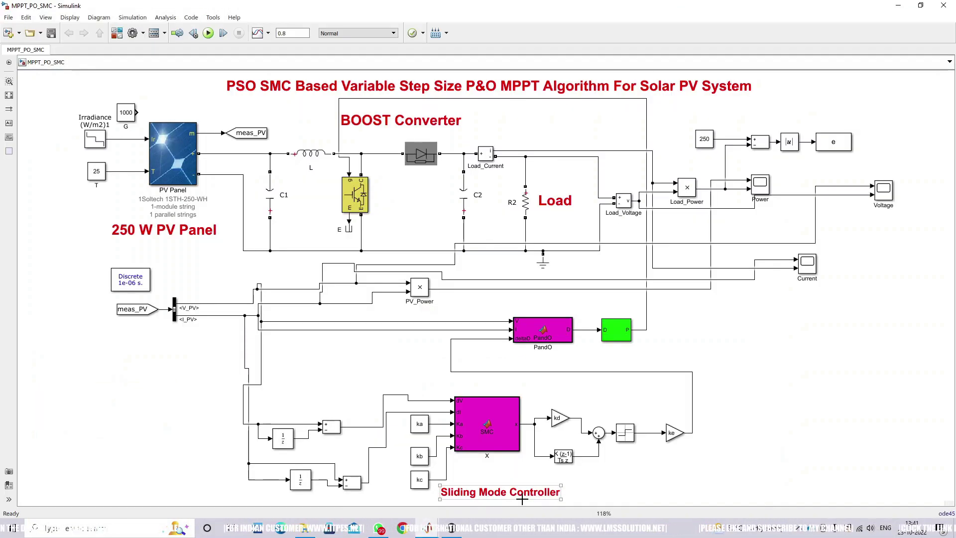
click(420, 459)
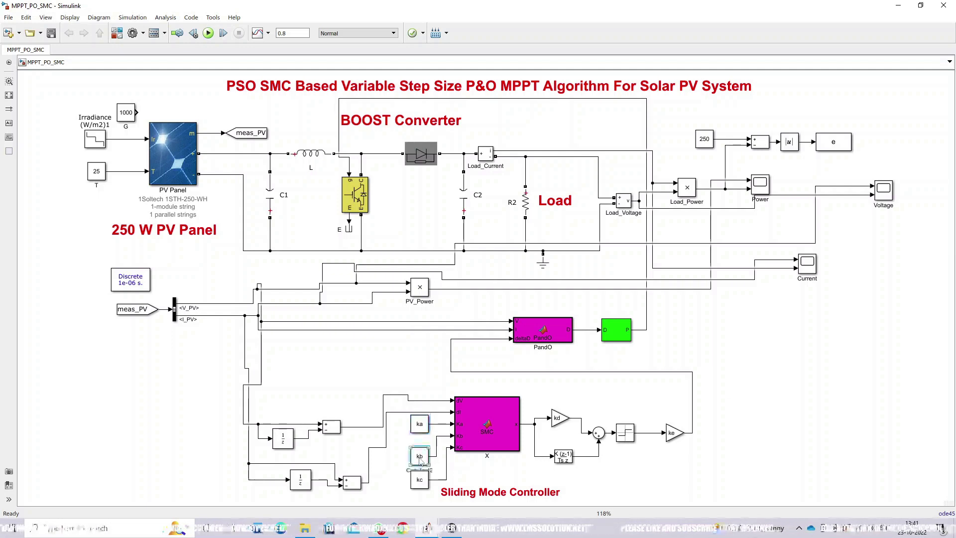
click(420, 480)
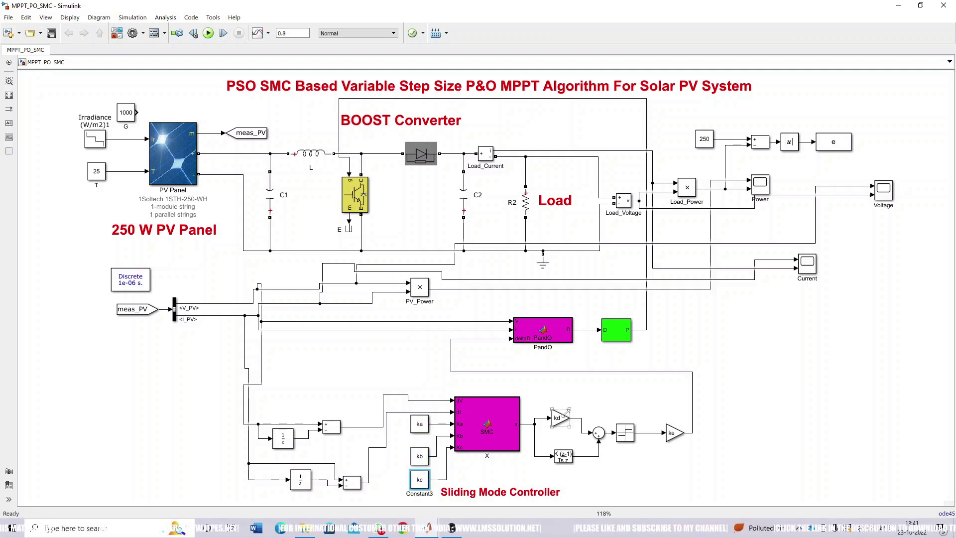
click(560, 419)
click(669, 442)
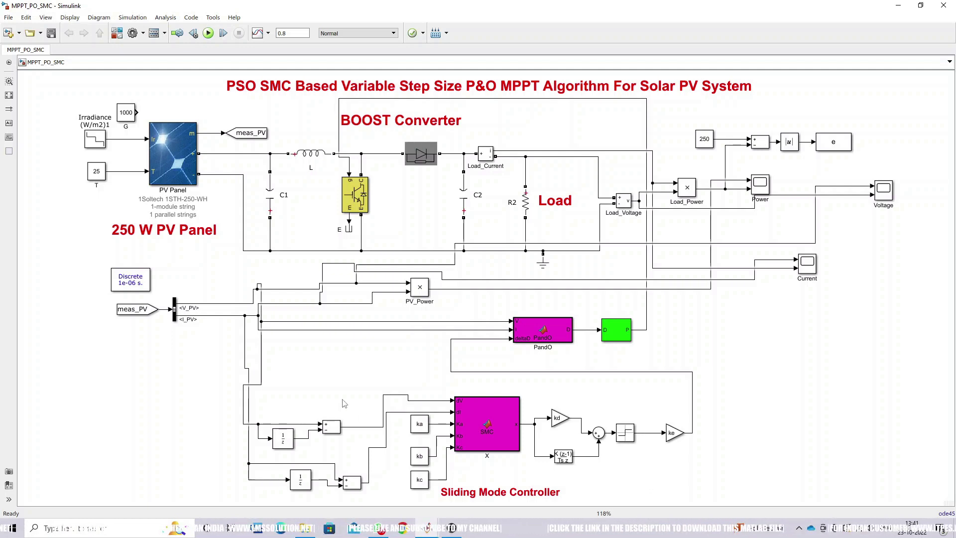
key(F10)
- Select the SMC sliding mode controller block and open its MATLAB Function code
mouse_move(507, 359)
mouse_down()
mouse_move(381, 357)
mouse_move(227, 400)
mouse_move(279, 508)
mouse_move(717, 493)
mouse_move(736, 384)
mouse_move(483, 357)
mouse_up()
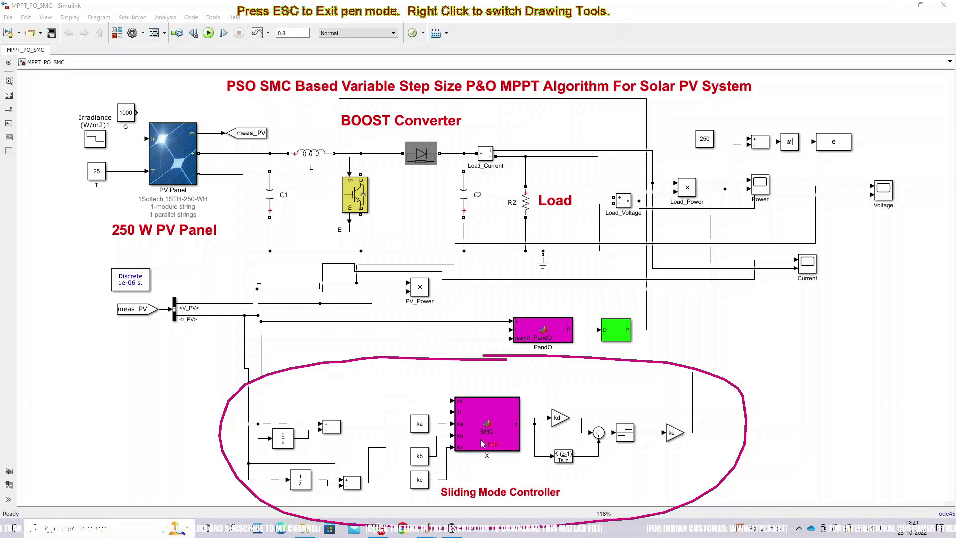
key(ctrl+t)
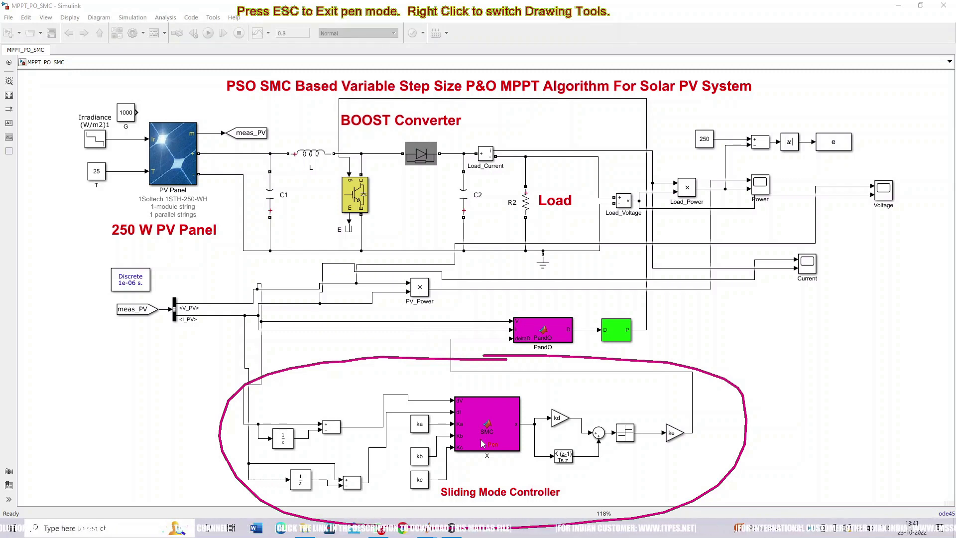
click(463, 414)
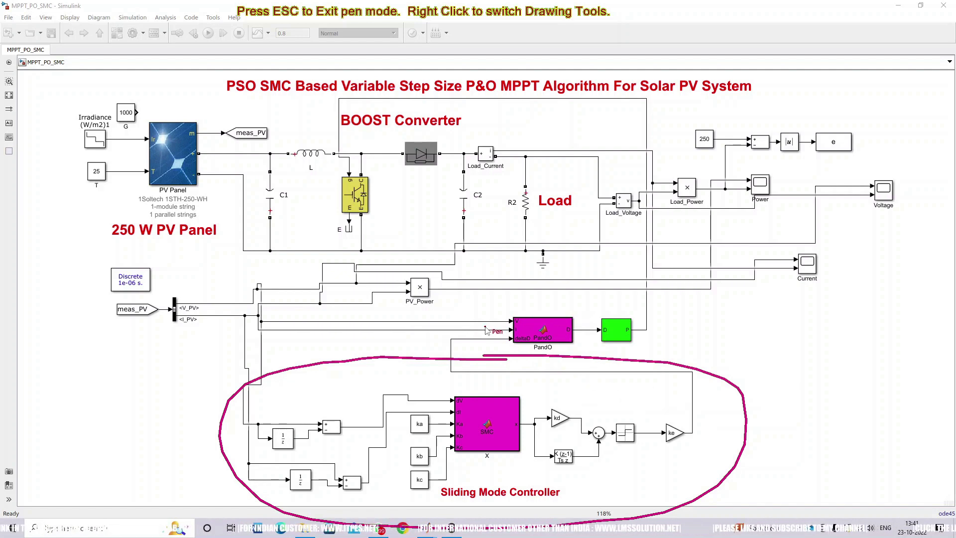
mouse_move(274, 317)
mouse_down()
mouse_move(499, 312)
mouse_move(504, 319)
mouse_up()
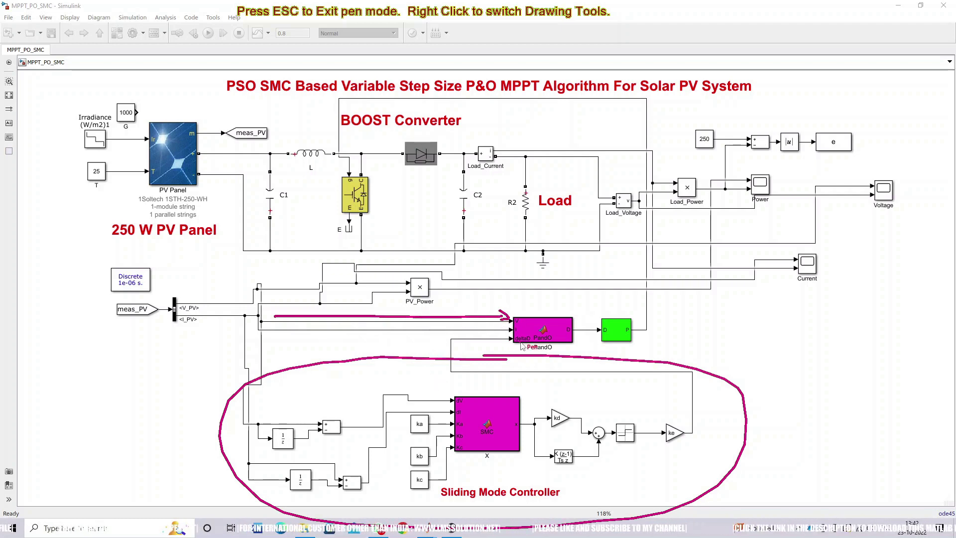
mouse_move(532, 334)
mouse_down()
mouse_move(513, 333)
mouse_move(520, 347)
mouse_up()
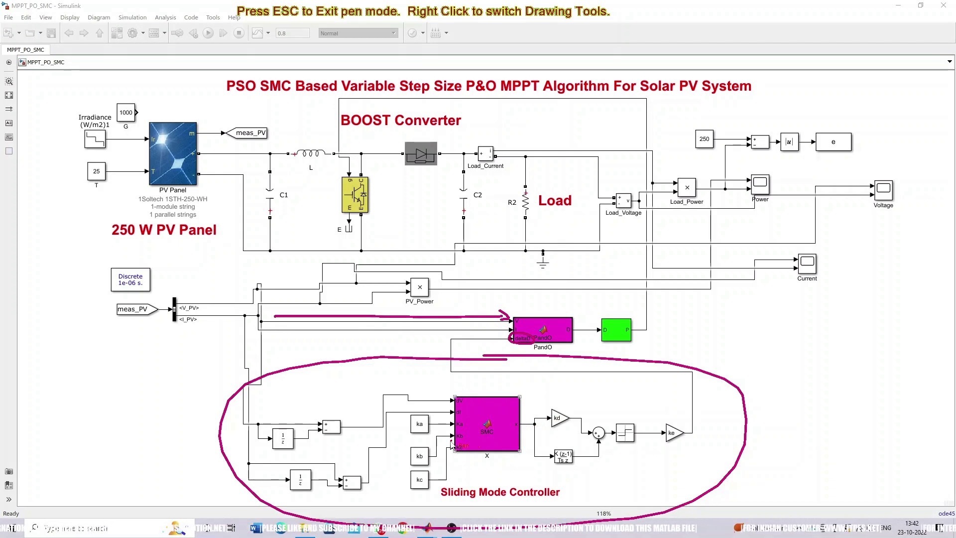
key(Escape)
double_click(491, 429)
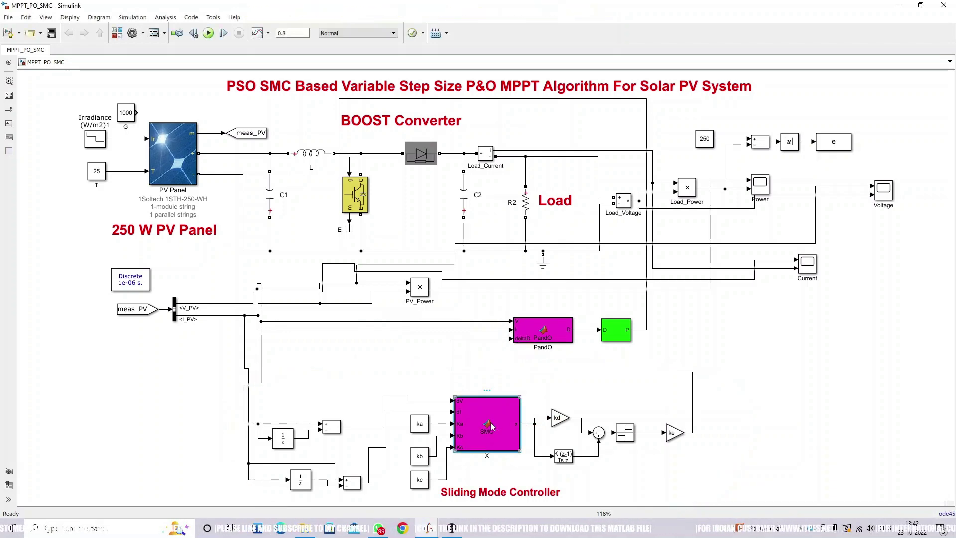
- Highlight the control law line and where gain Ka is used in the SMC code
drag(317, 144, 261, 128)
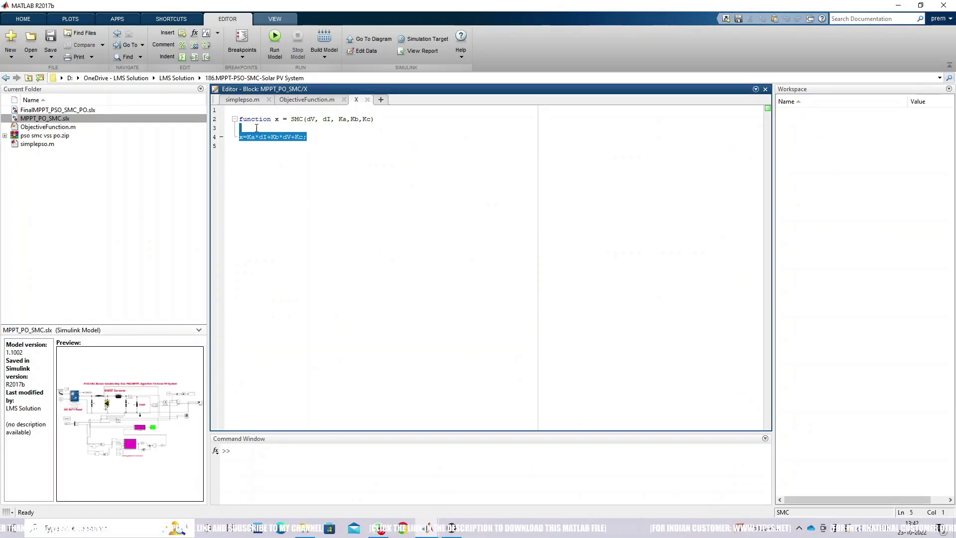
click(255, 166)
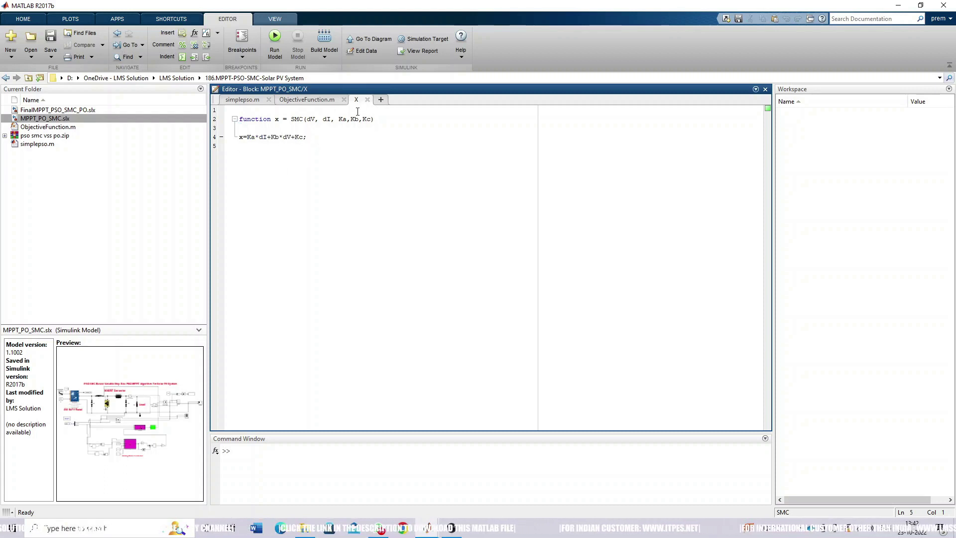
click(248, 137)
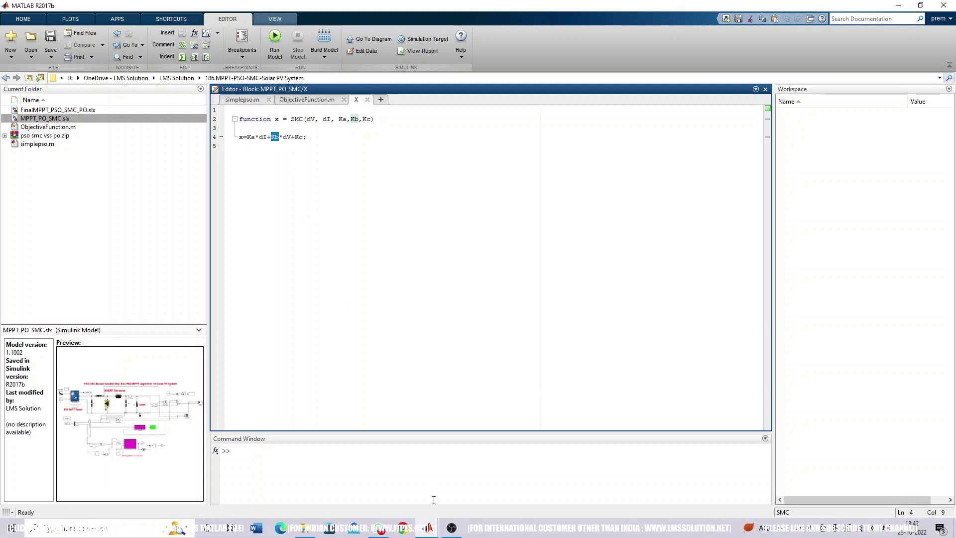
- Switch to the FinalMPPT_PSO_SMC_PO model and select its kd gain block
mouse_move(427, 527)
click(259, 481)
click(556, 422)
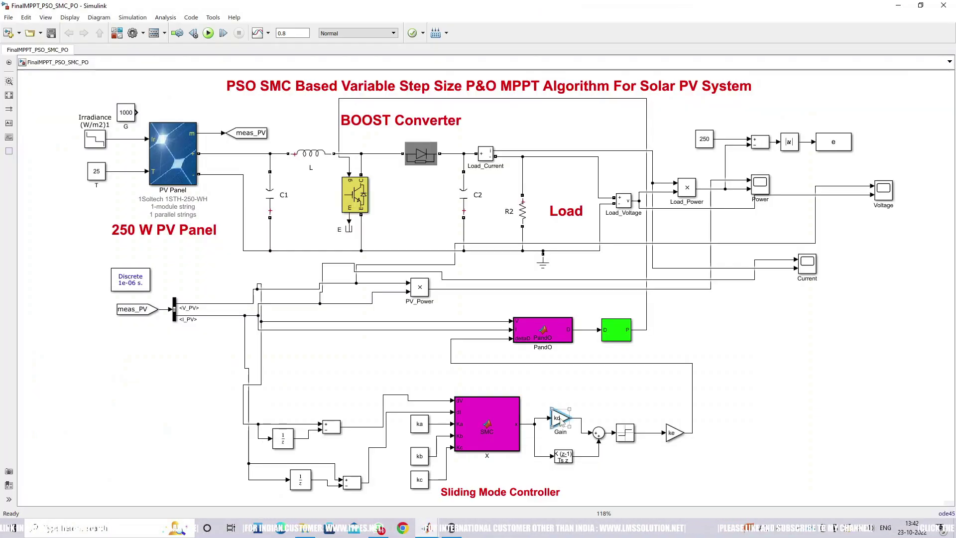
- Inspect the Saturation, ke and kd blocks, then go back to the simplepso.m script
drag(610, 419, 683, 443)
click(682, 444)
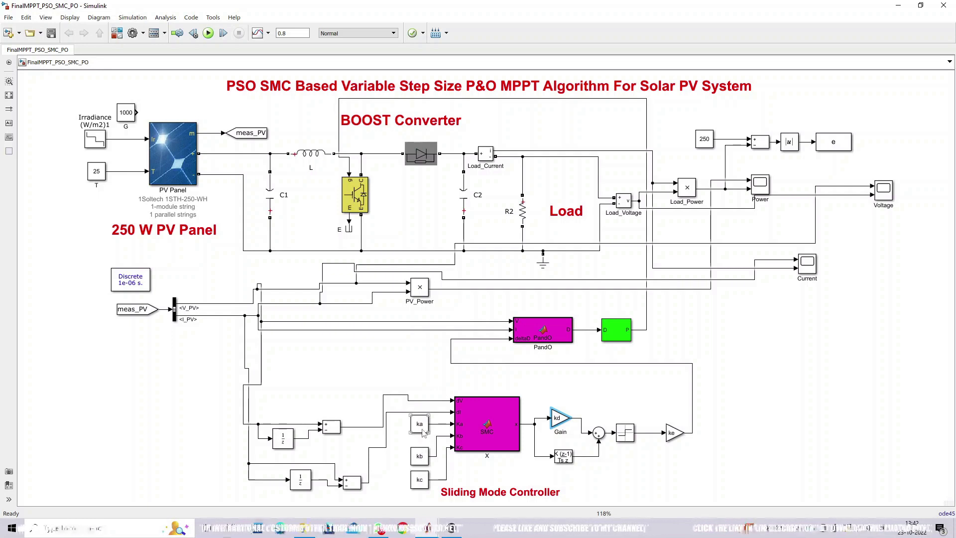
click(556, 423)
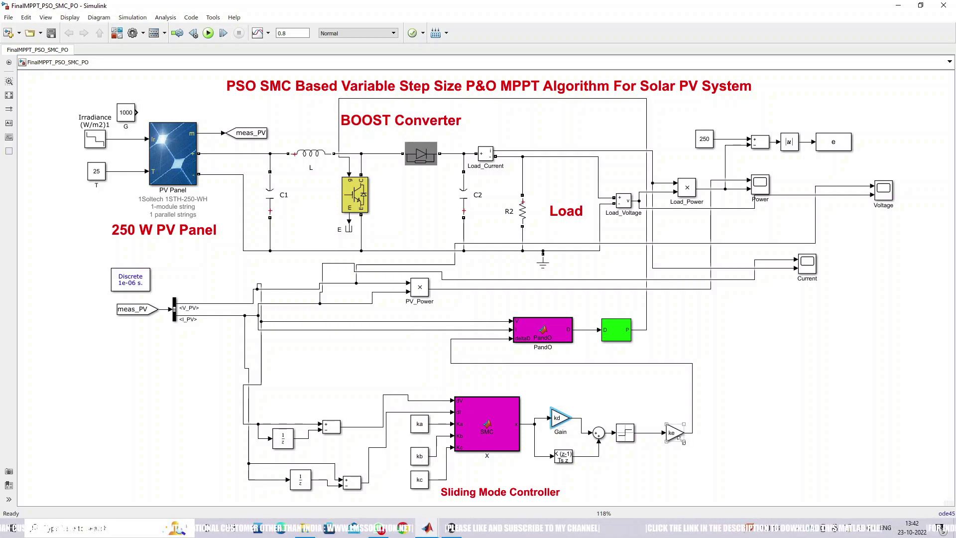
key(alt+Tab)
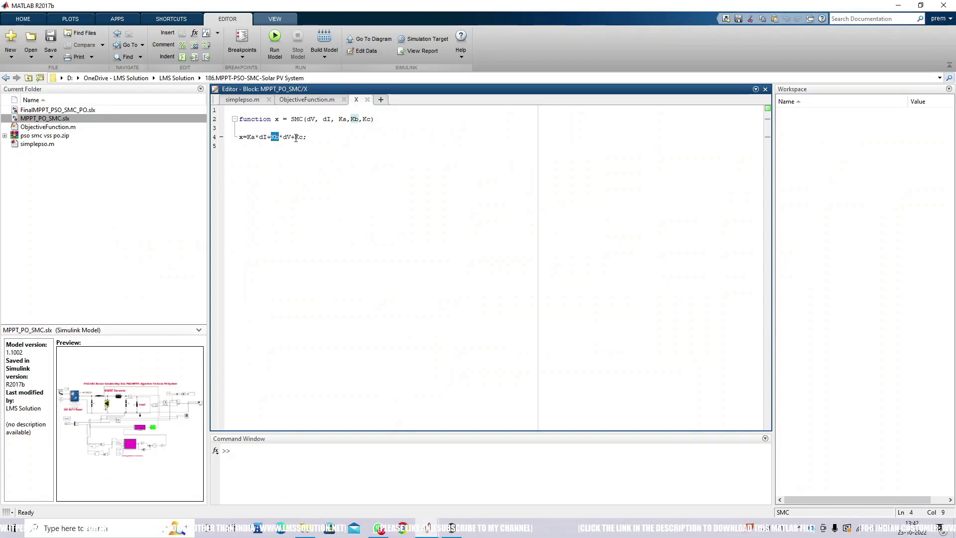
click(242, 100)
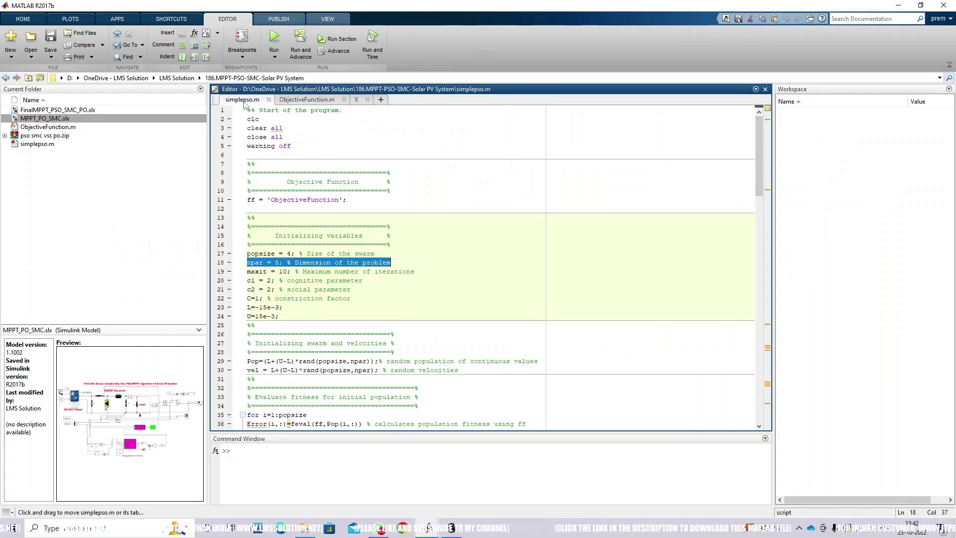
- Run simplepso.m with F5, view the PV and boost converter Power scope, then minimize it
drag(314, 432, 319, 341)
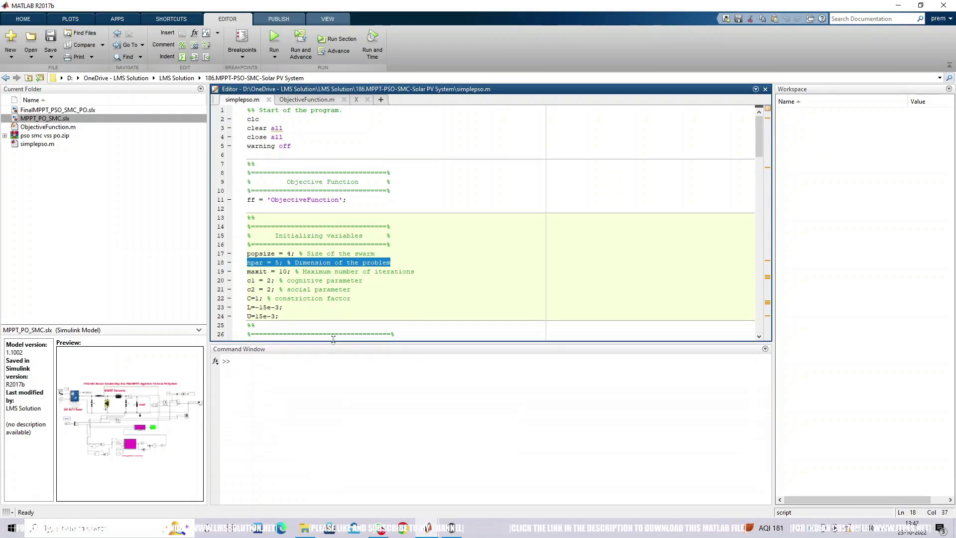
key(F5)
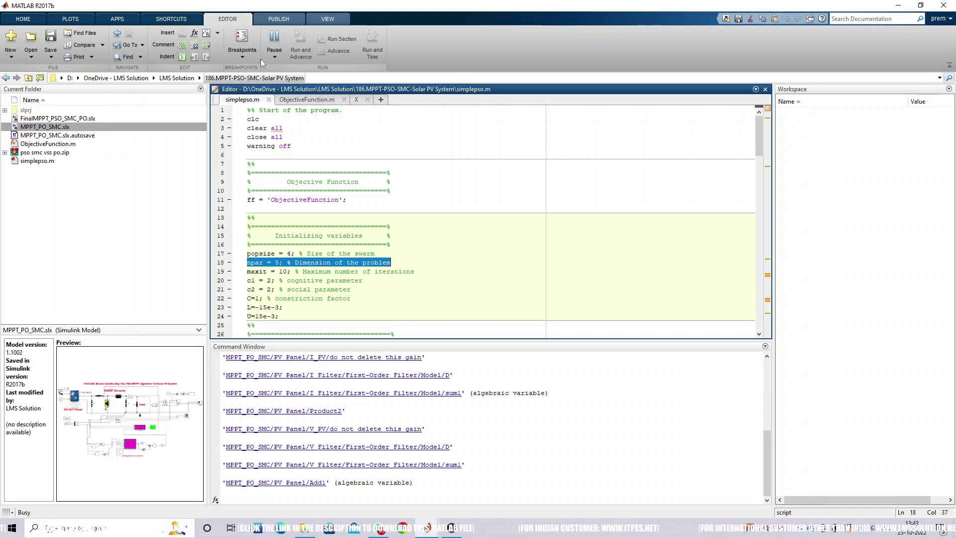
mouse_move(431, 531)
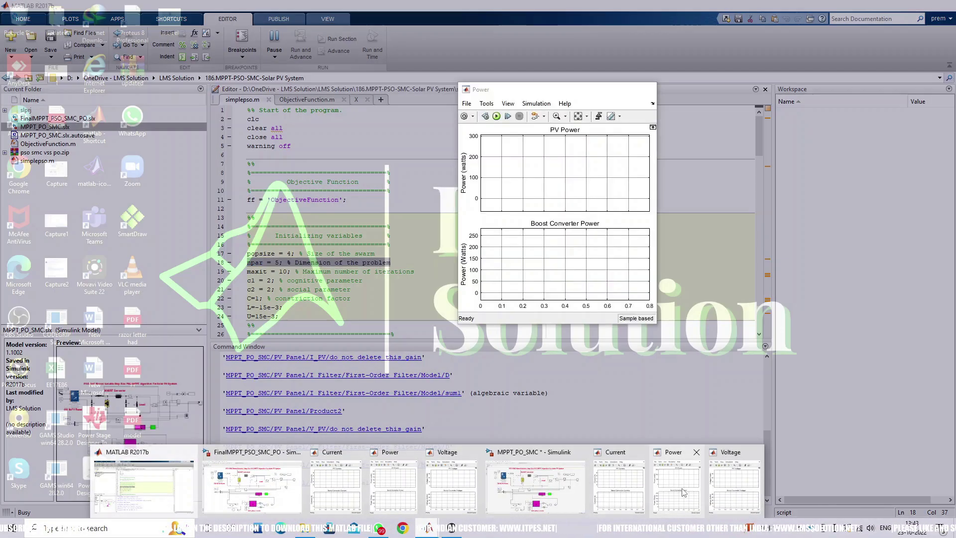
click(673, 485)
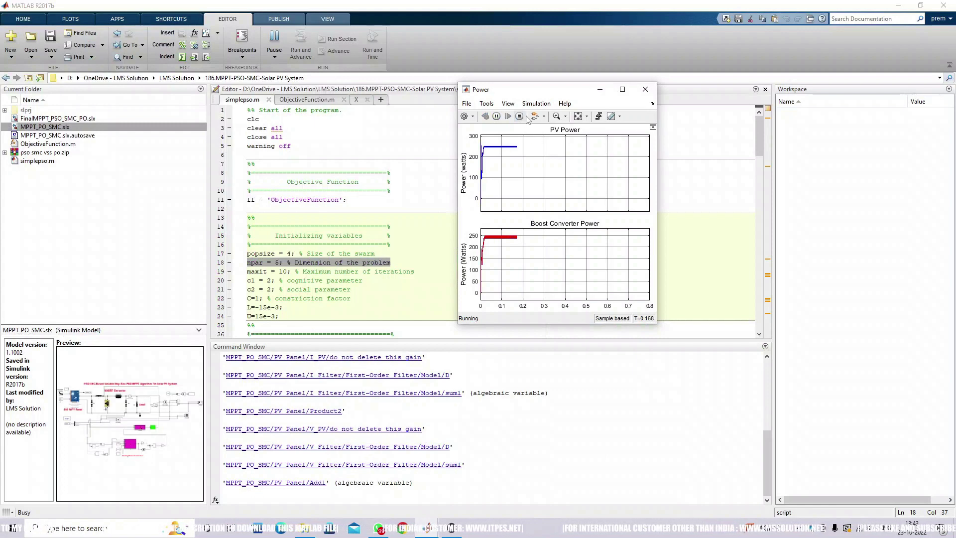
drag(531, 95, 617, 134)
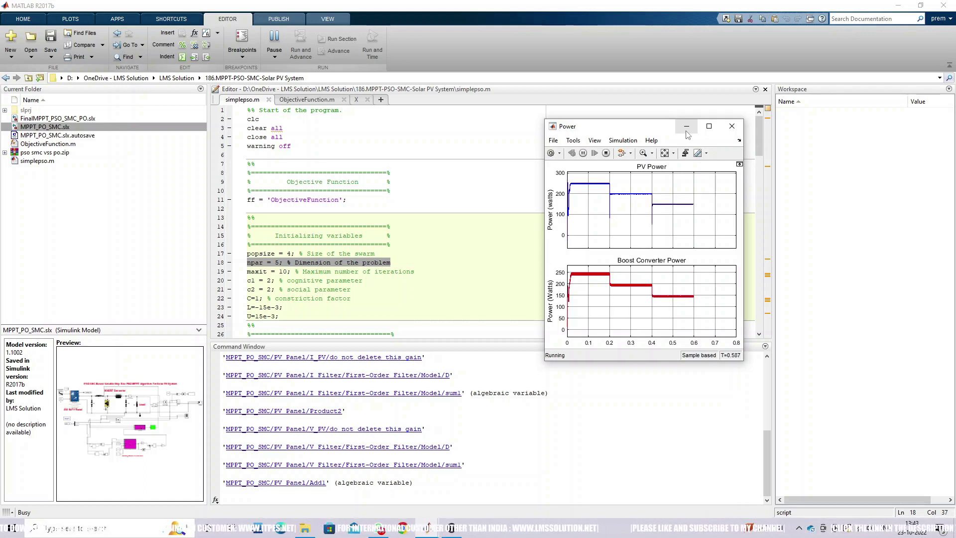
click(686, 133)
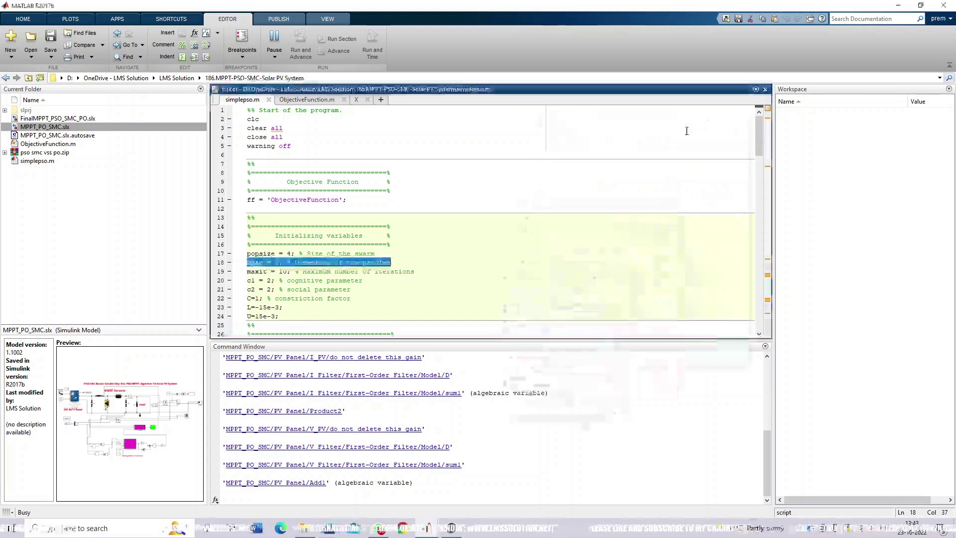
- Show ObjectiveFunction.m, highlighting the ka–ke gain assignment lines and F=mean(e)
click(301, 100)
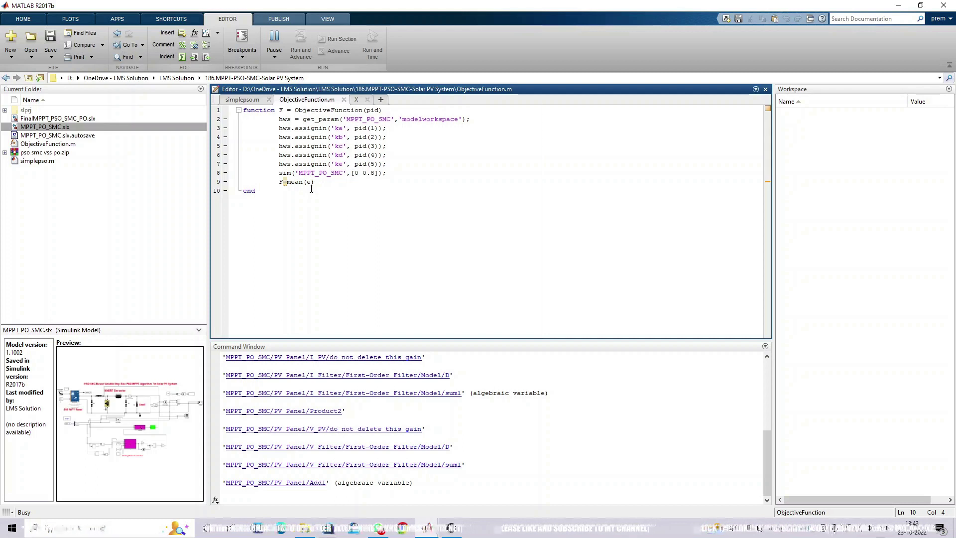
drag(391, 163, 252, 127)
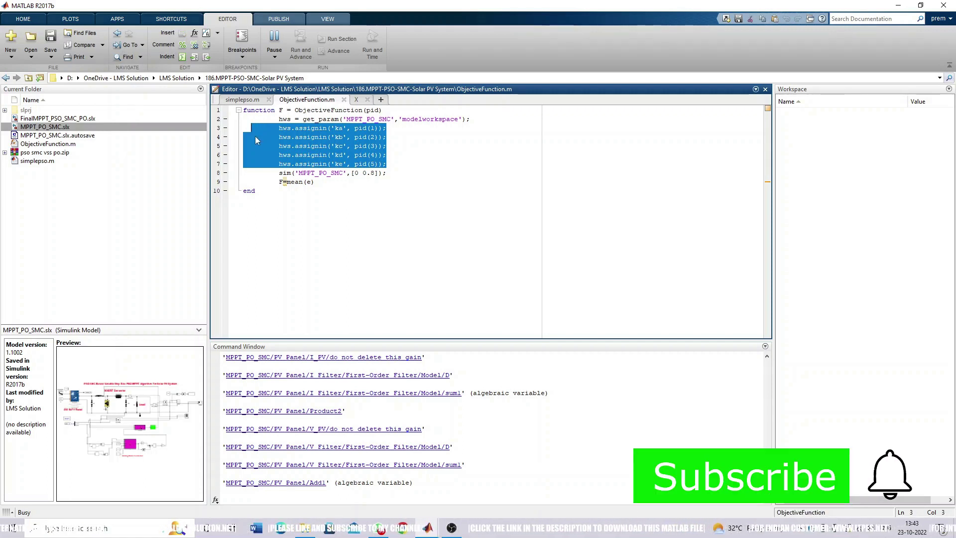
click(275, 182)
drag(275, 182, 315, 182)
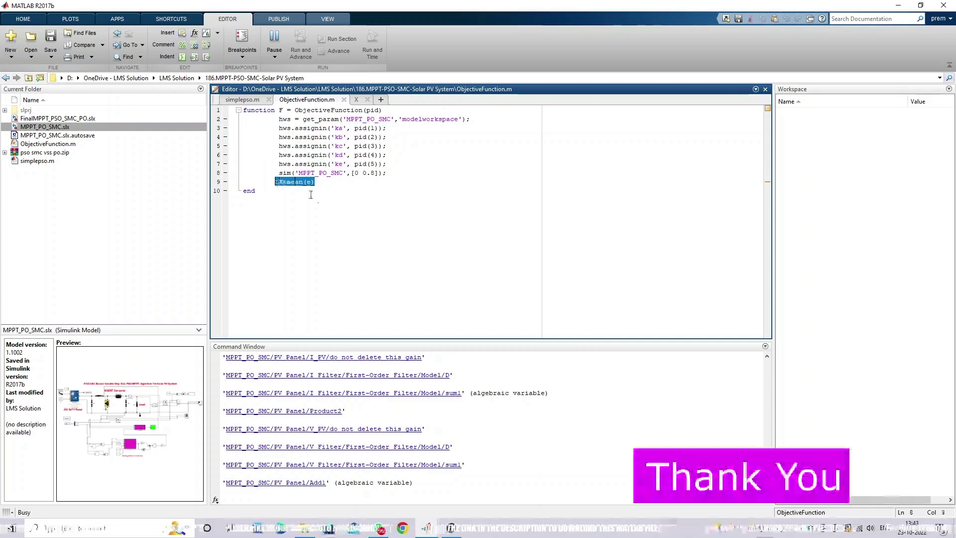
click(426, 528)
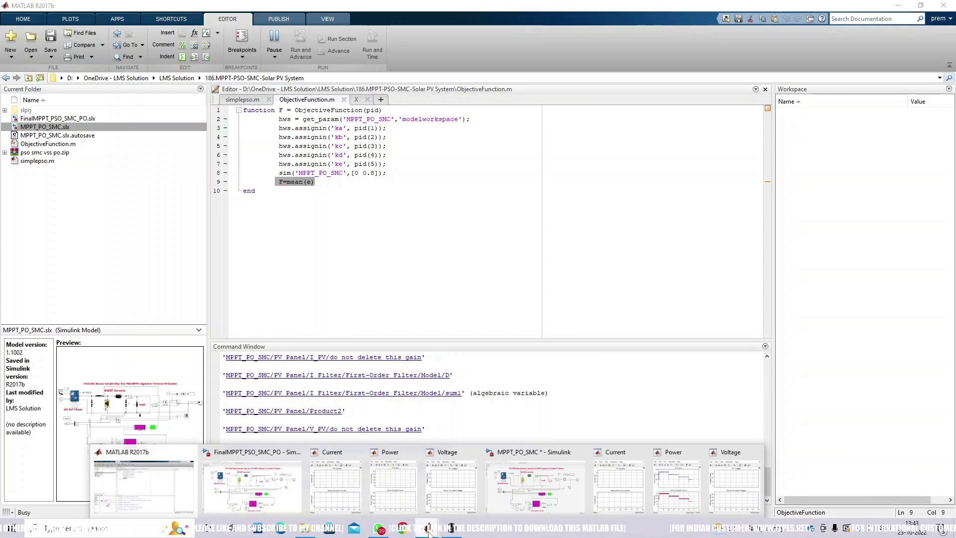
- Check the running MPPT_PO_SMC model, then bring the Power scope over MATLAB
click(518, 493)
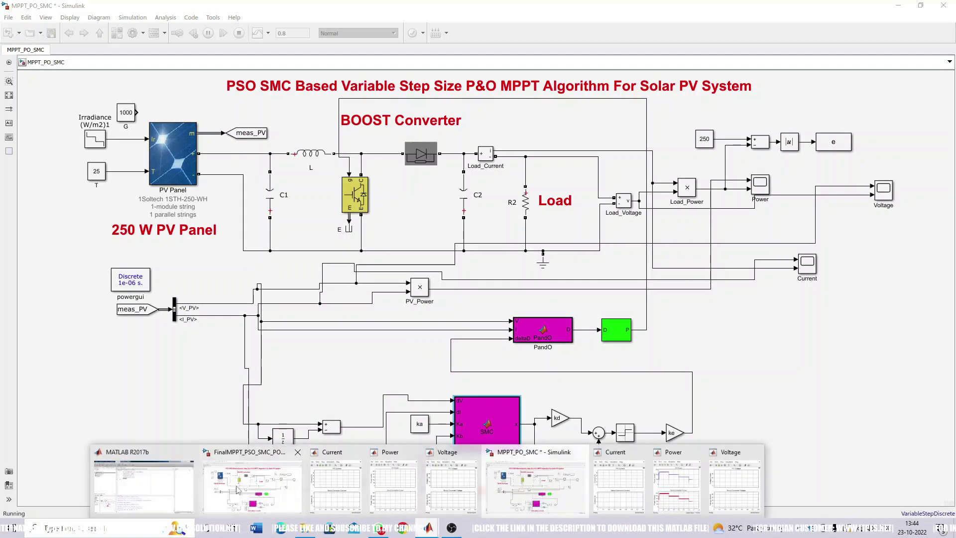
click(145, 481)
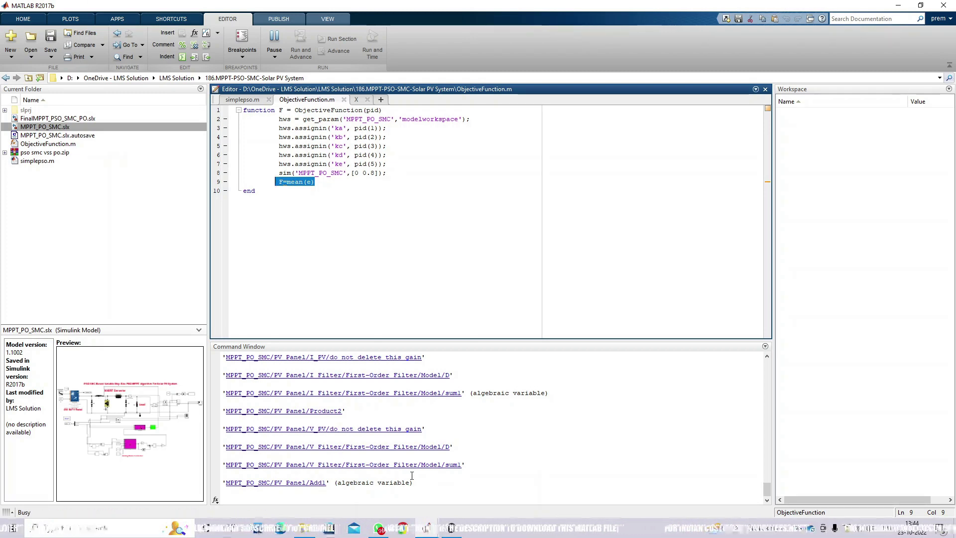
click(428, 528)
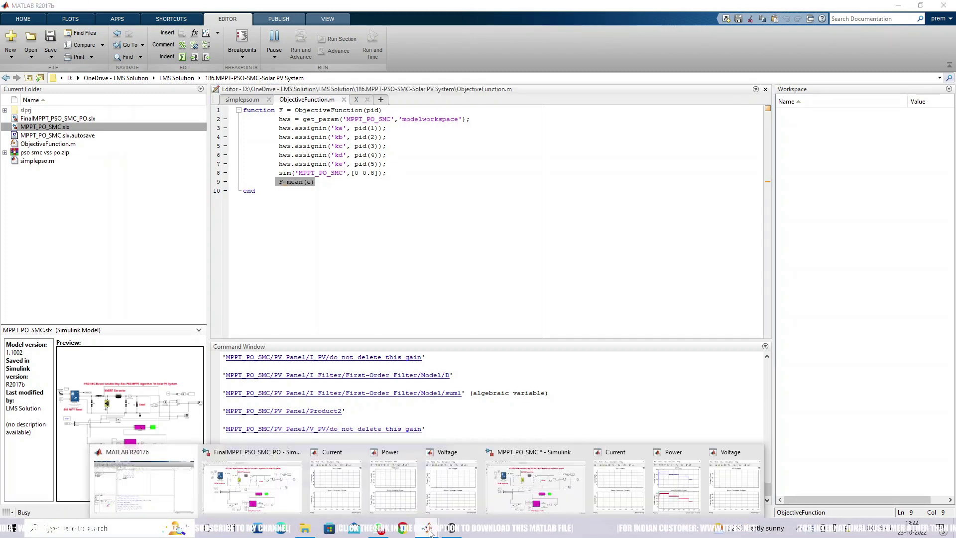
click(660, 501)
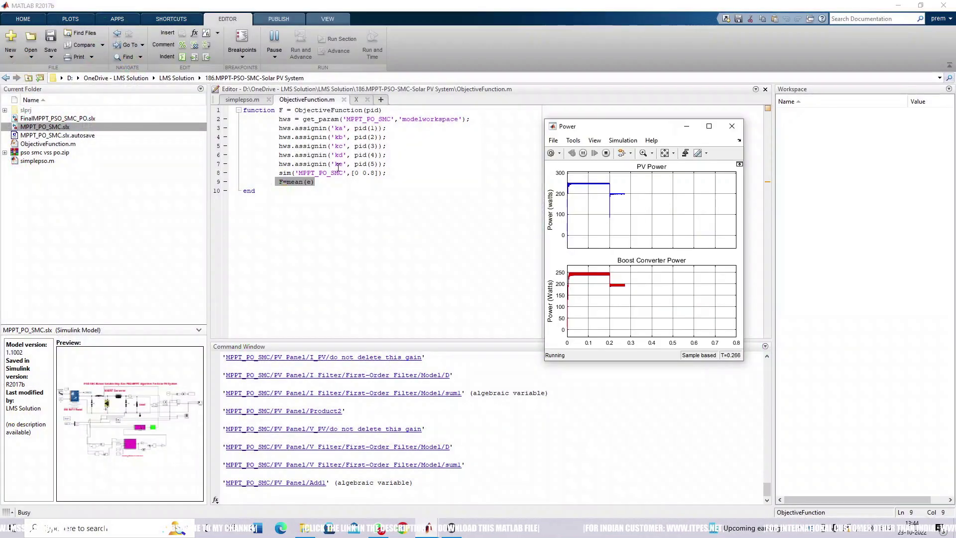
- Highlight maxit = 10 in simplepso.m, then switch back to the MPPT_PO_SMC model
click(242, 99)
scroll(333, 267, down, 1)
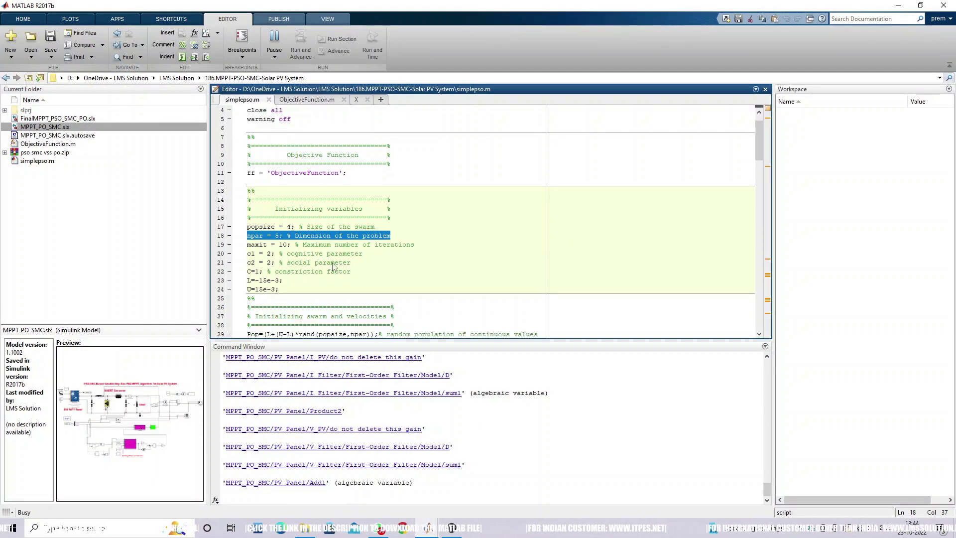
click(288, 226)
drag(275, 244, 314, 248)
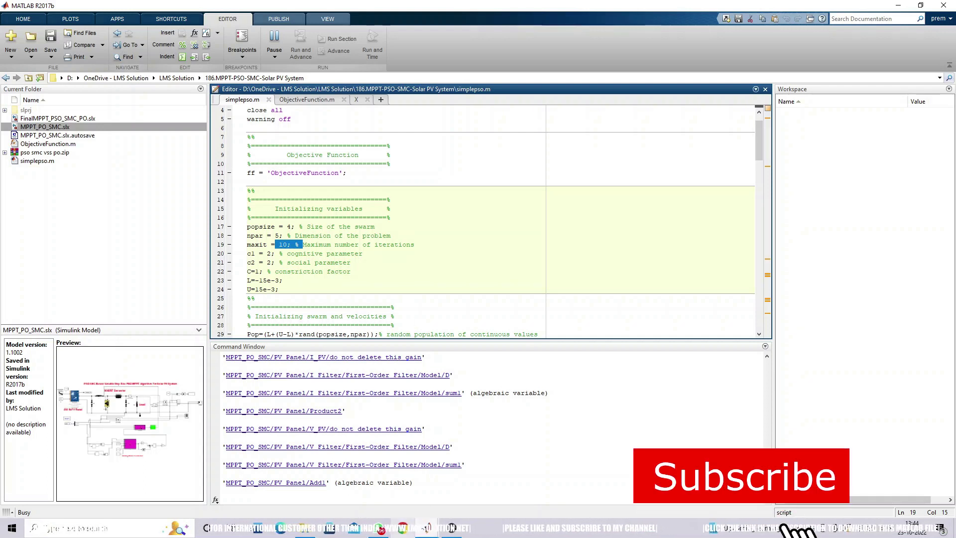
mouse_move(432, 531)
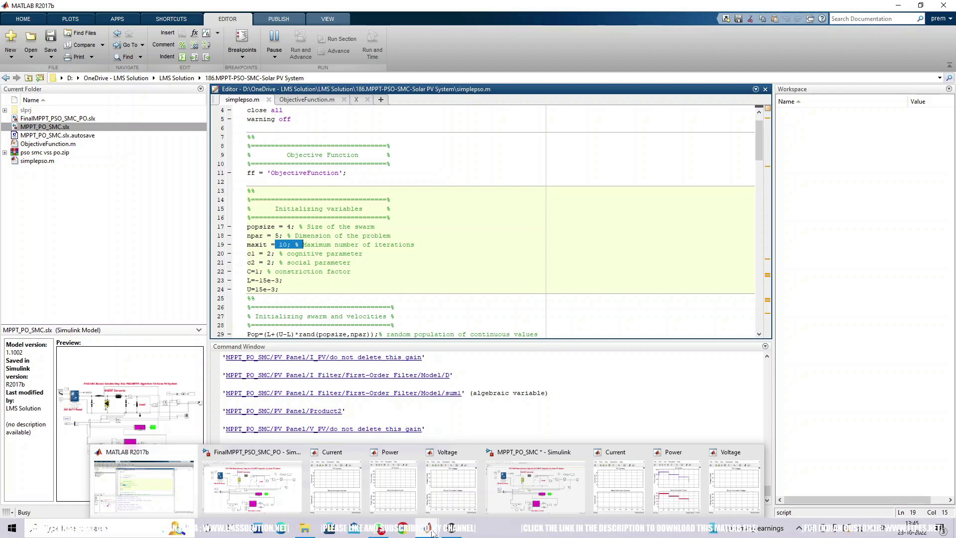
click(507, 480)
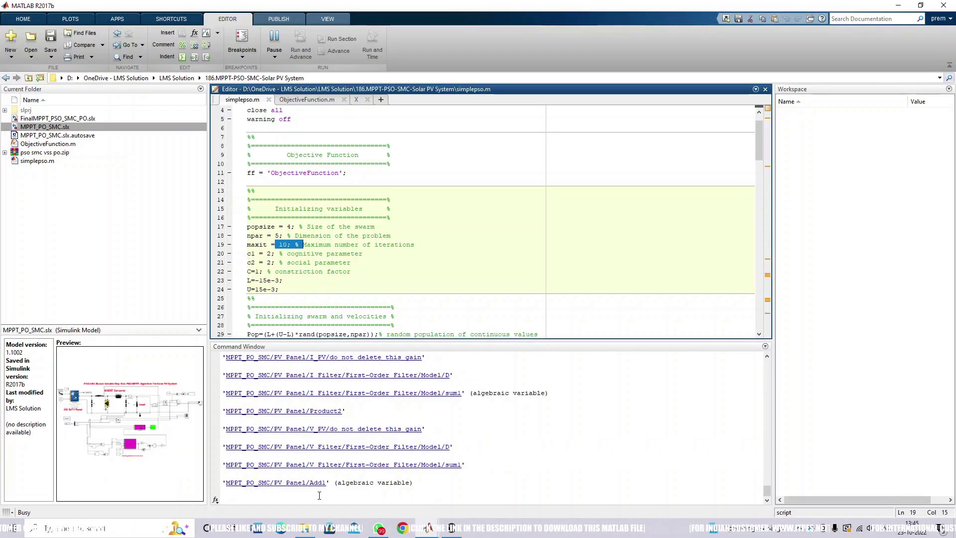
- Bring up Figure 1 to check the PSO best-cost plot
click(145, 478)
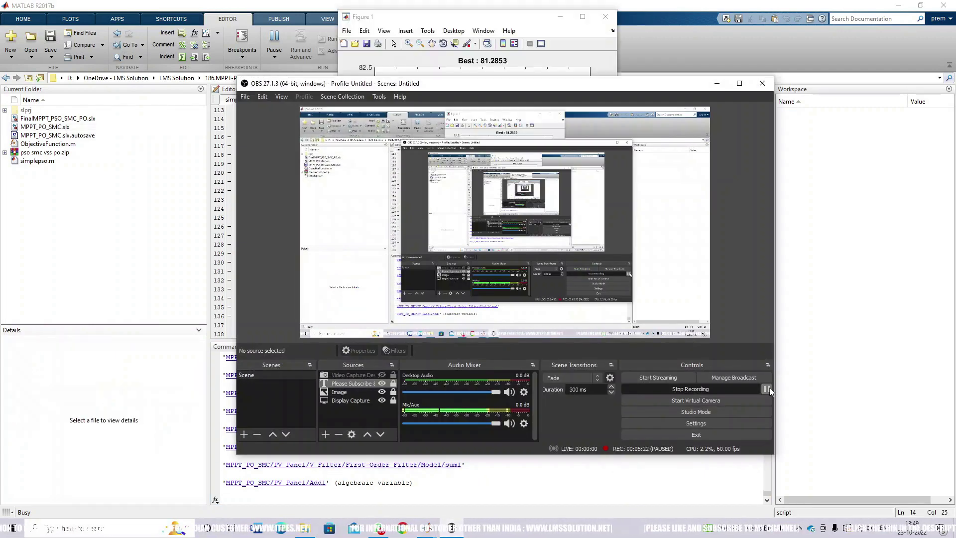
click(766, 389)
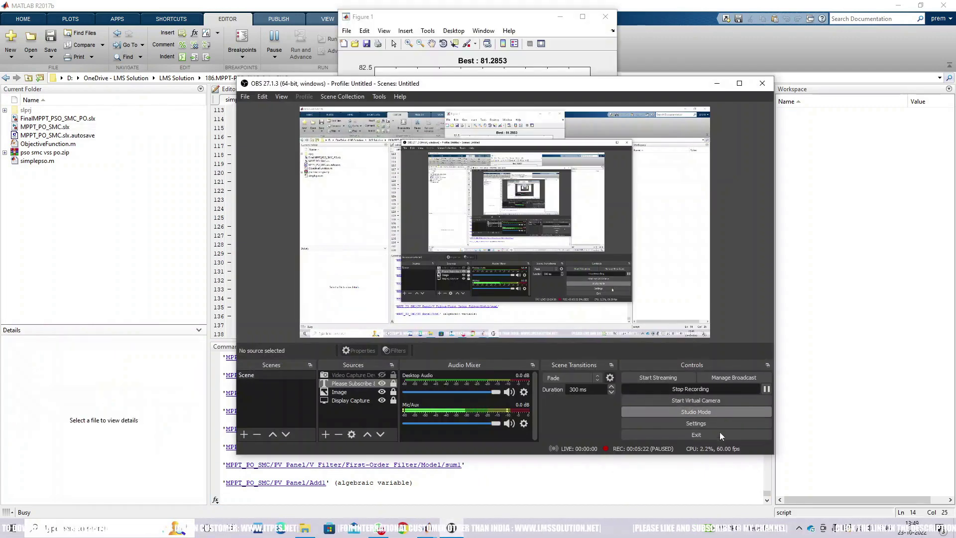
click(621, 493)
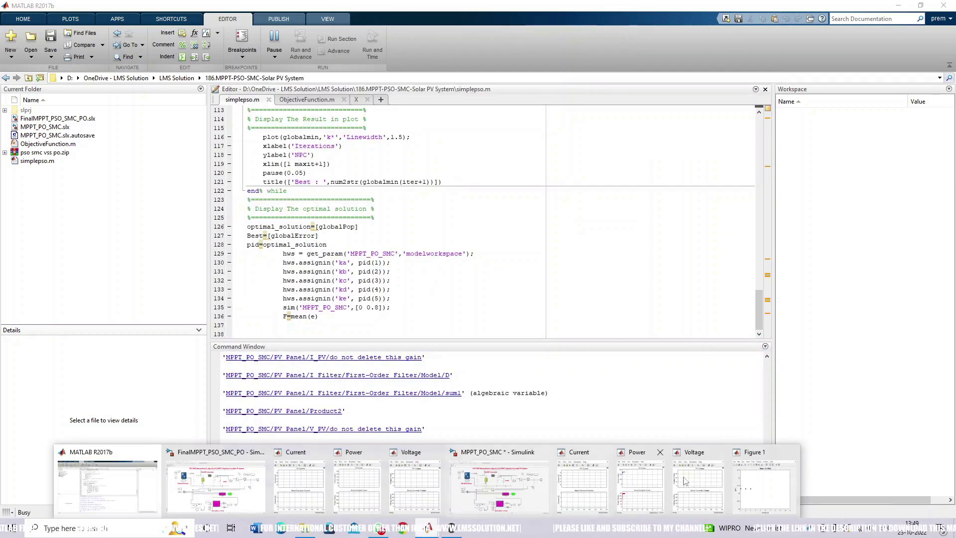
click(874, 485)
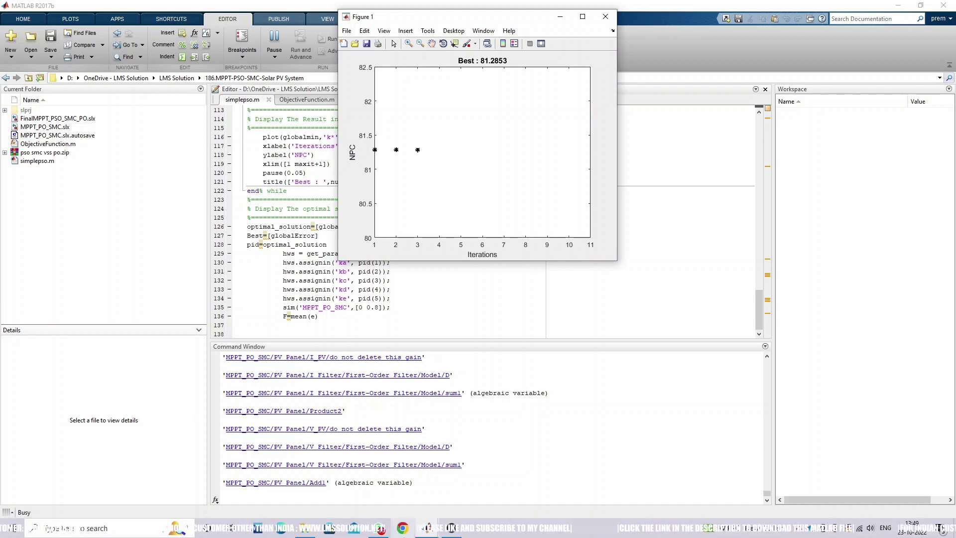
click(431, 525)
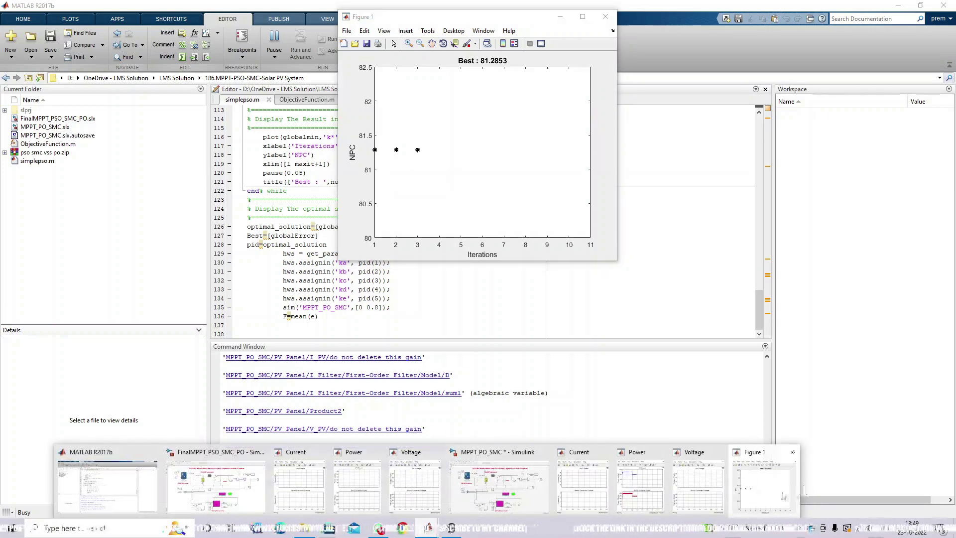
click(783, 496)
- Abort the PSO run at best cost 81.2853 with Ctrl+C in the Command Window
click(278, 497)
key(ctrl+c)
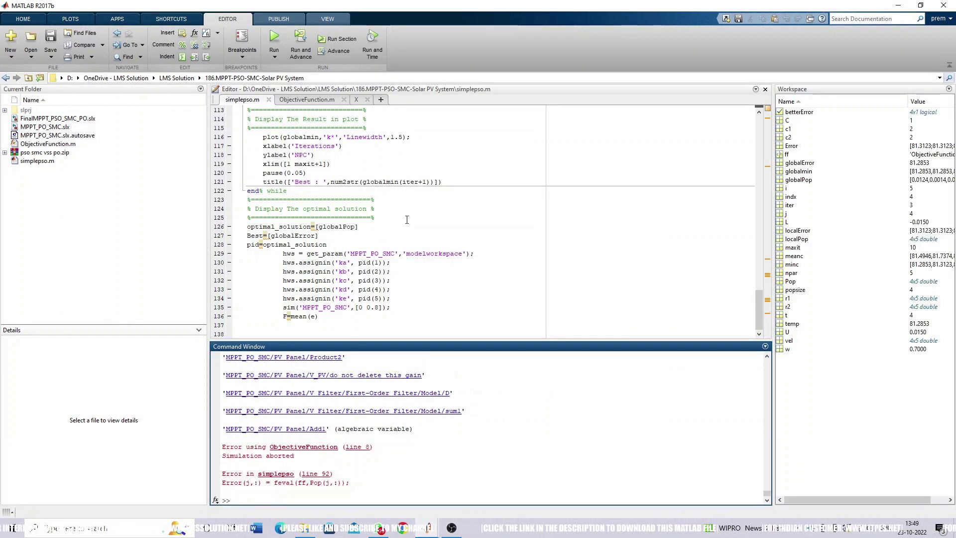
click(407, 219)
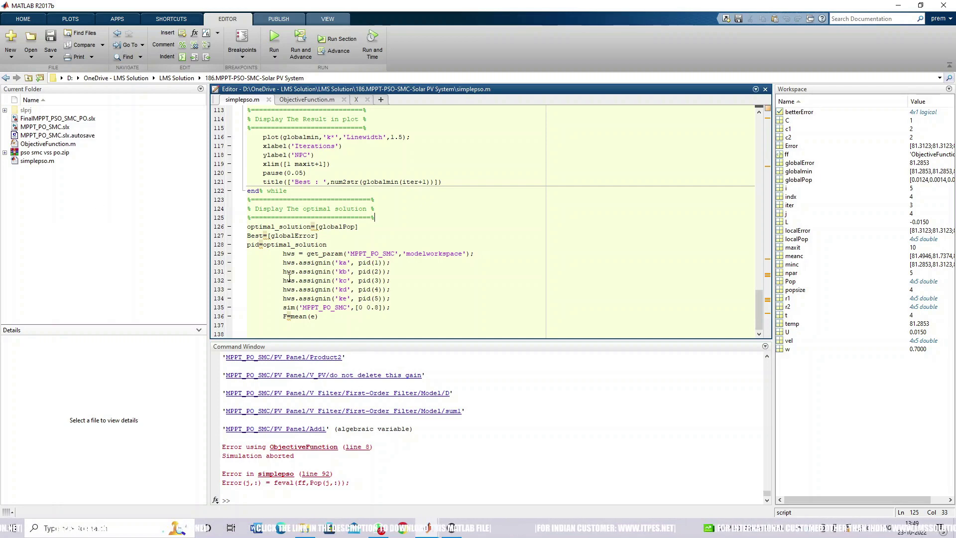
mouse_move(427, 535)
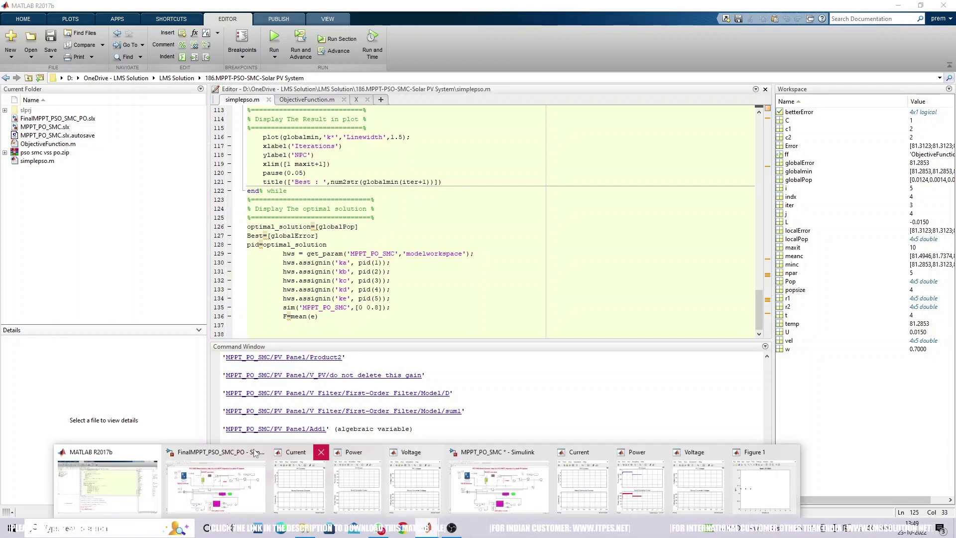
click(179, 463)
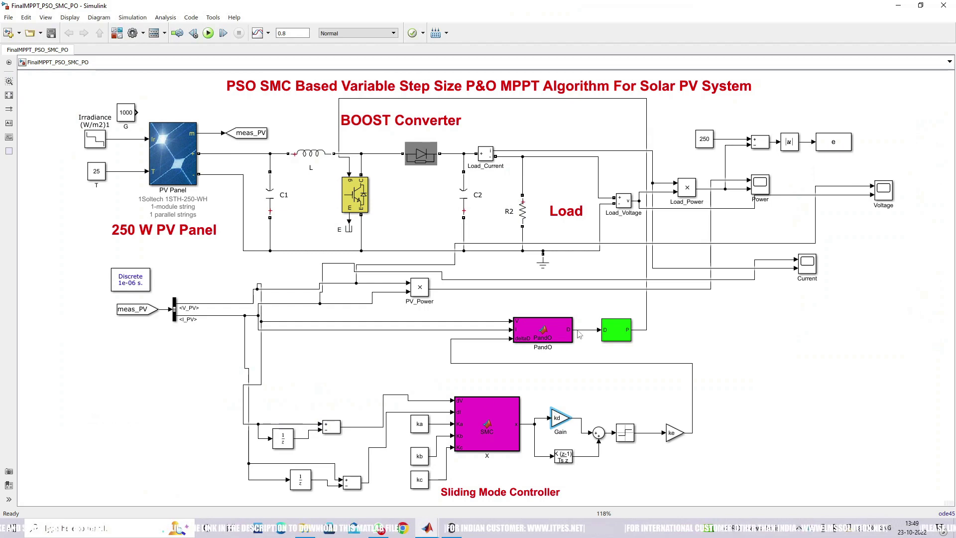
- Open Model Explorer on FinalMPPT_PSO_SMC_PO's Model Workspace to view the gains ka–ke
right_click(260, 113)
click(277, 120)
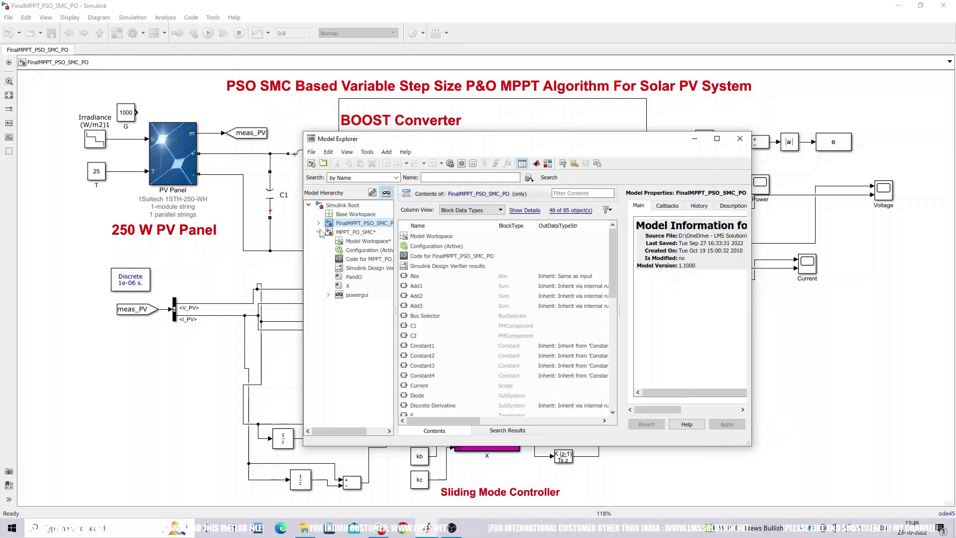
click(319, 223)
click(367, 232)
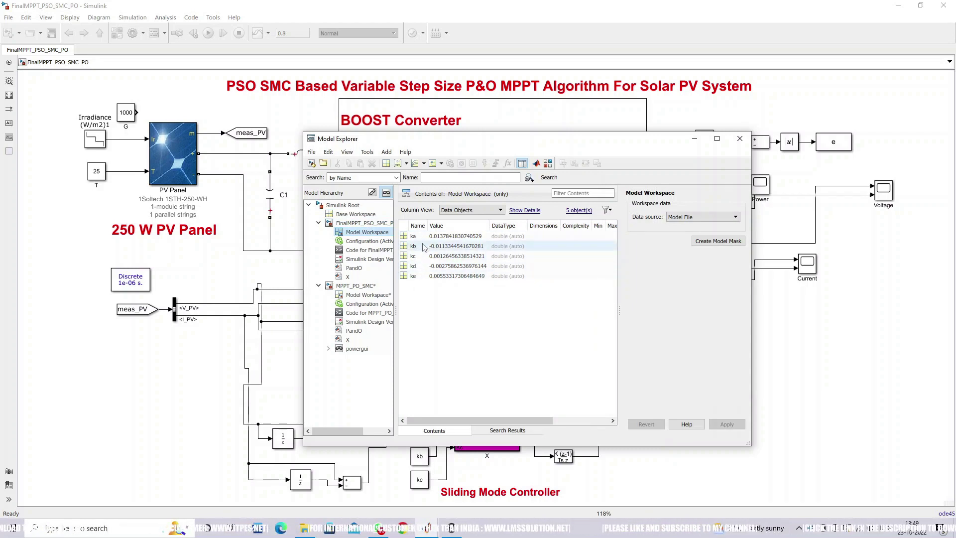
- Close Model Explorer and bring the MPPT_PO_SMC model window to the front
click(740, 138)
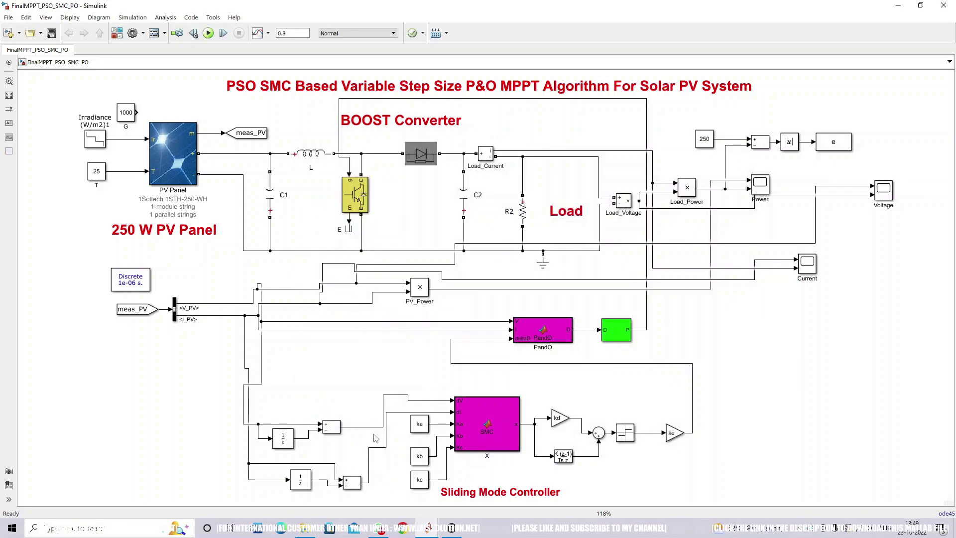
mouse_move(428, 527)
click(436, 493)
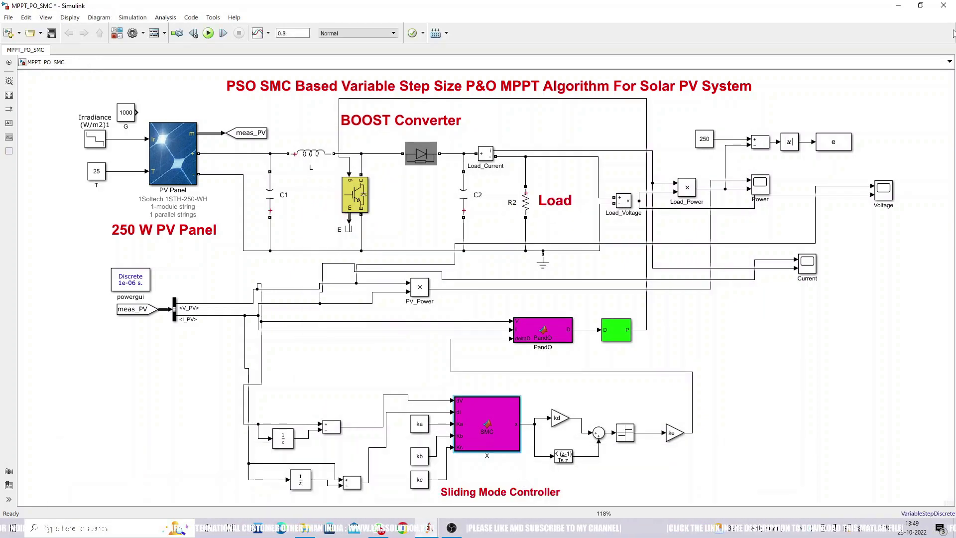
- Close MPPT_PO_SMC without saving and close the PSO convergence figure
click(946, 9)
click(450, 273)
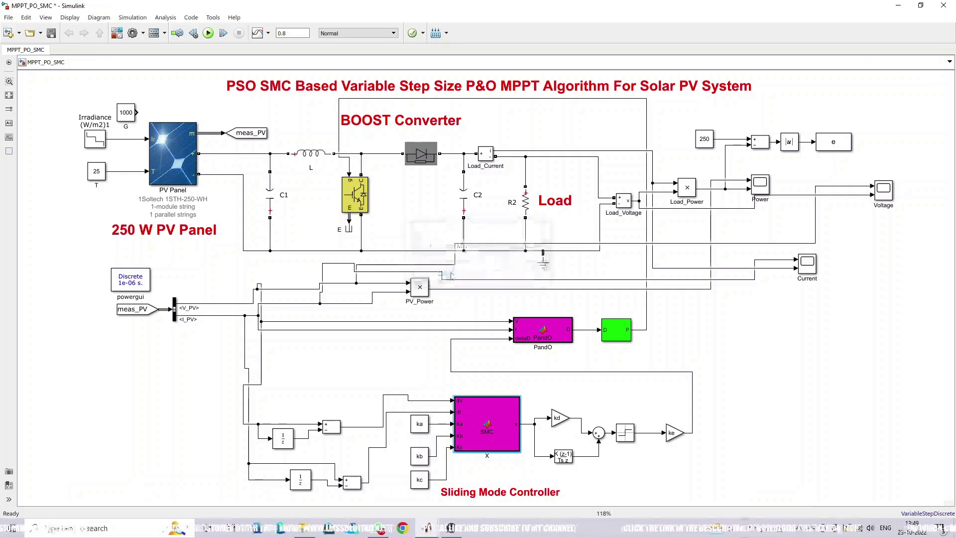
mouse_move(435, 531)
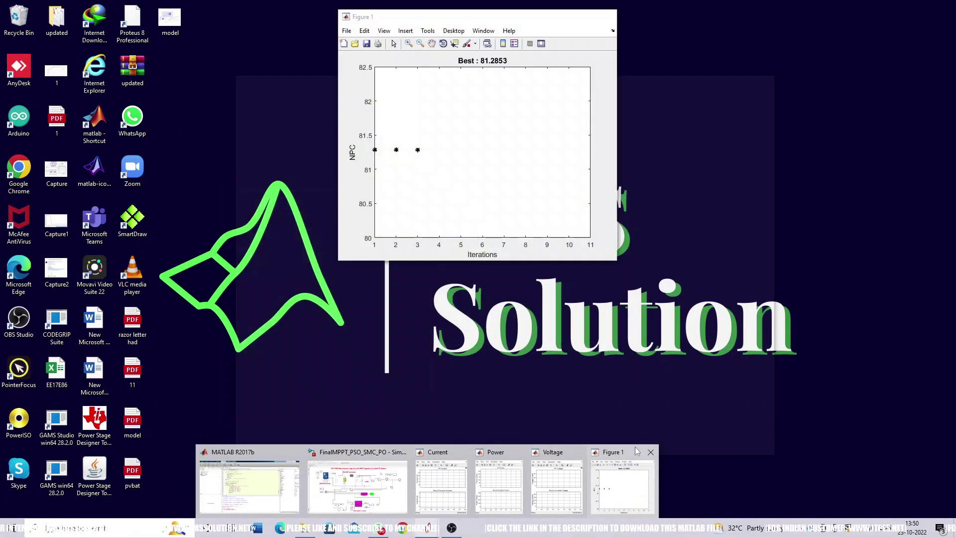
click(647, 452)
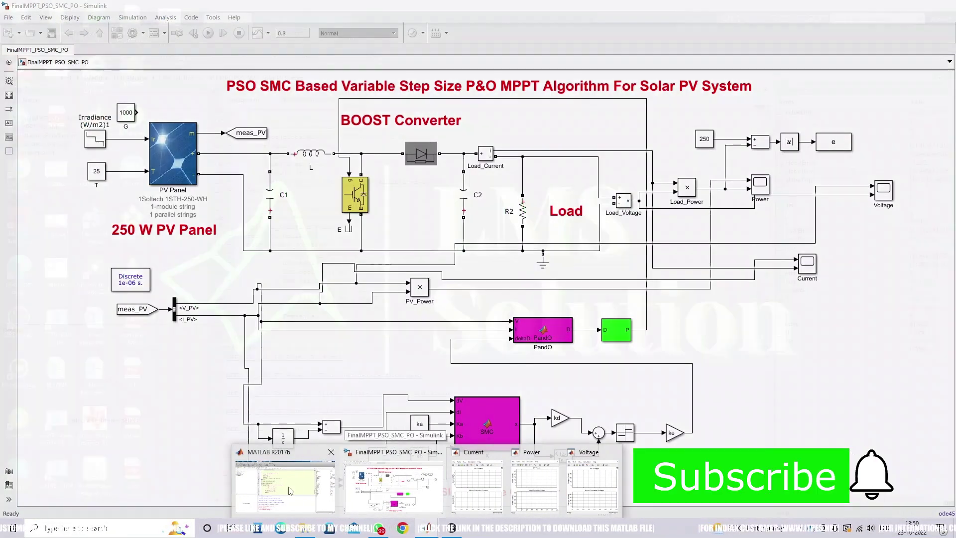
- Close the simplepso.m and ObjectiveFunction.m editor tabs and return to FinalMPPT_PSO_SMC_PO
click(291, 492)
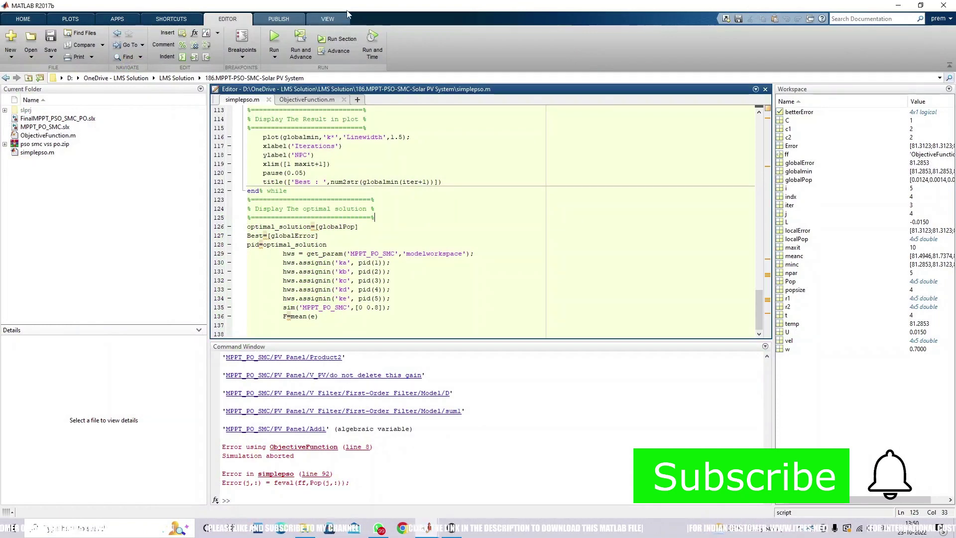
click(272, 102)
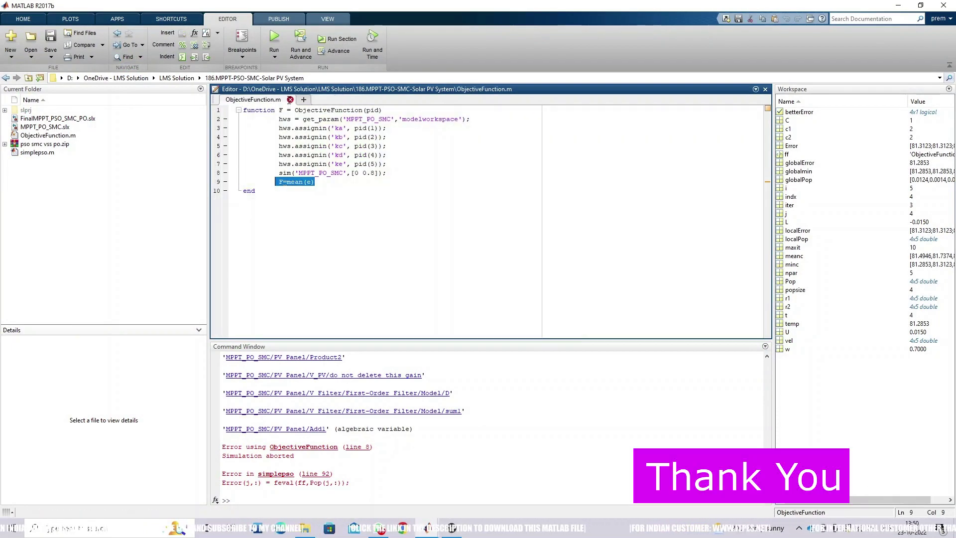
click(290, 100)
mouse_move(460, 523)
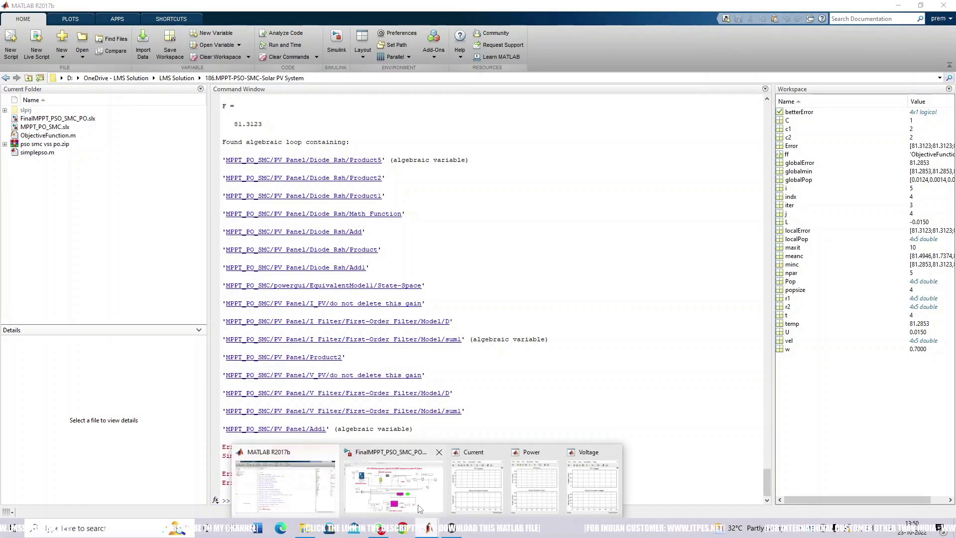
click(419, 507)
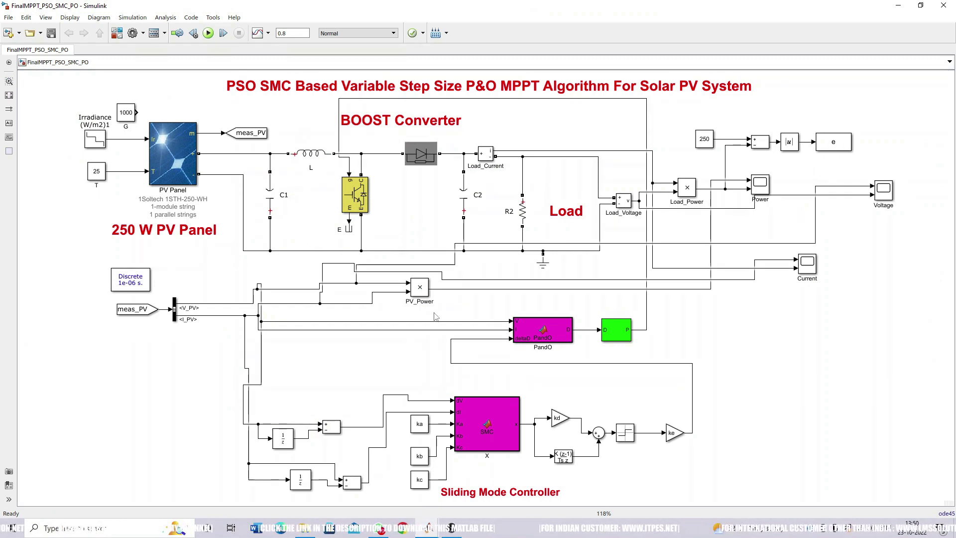
double_click(95, 139)
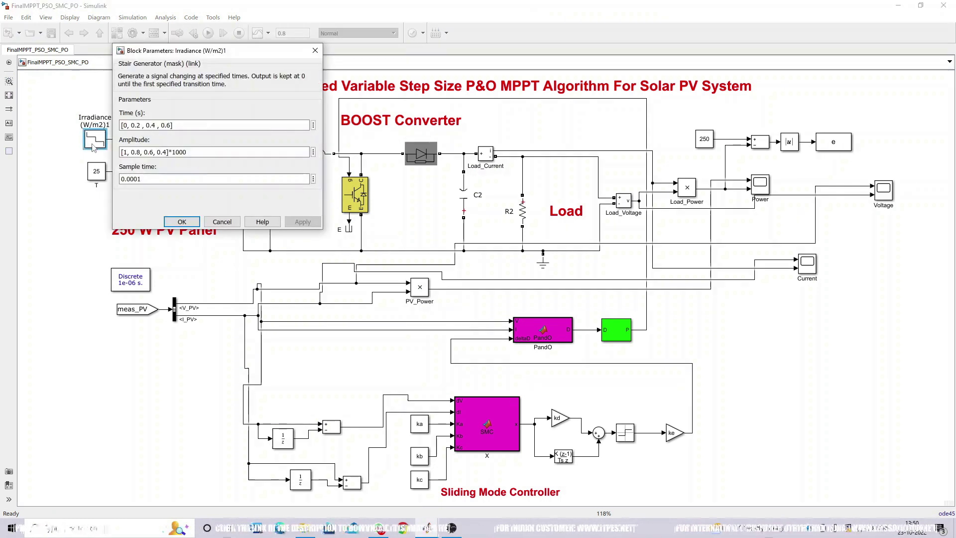
click(137, 152)
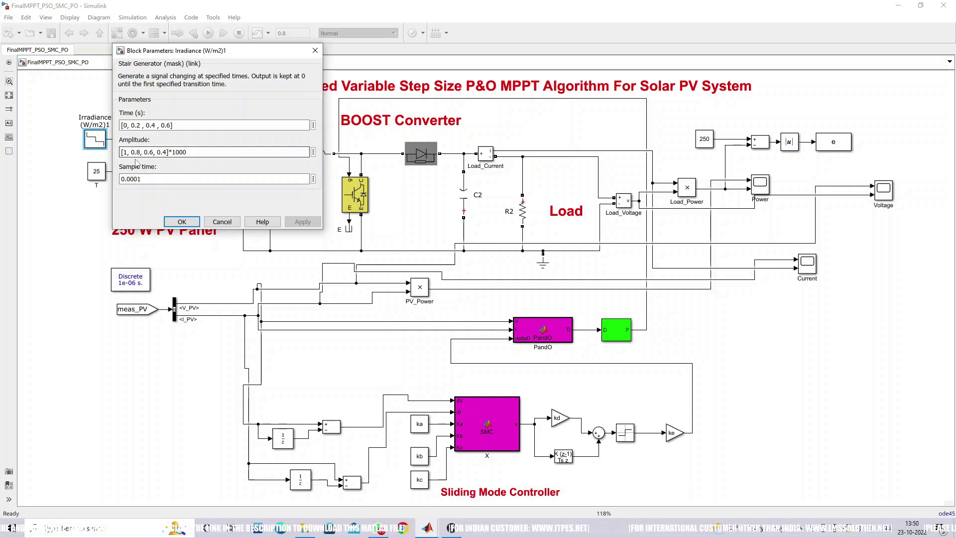
click(130, 153)
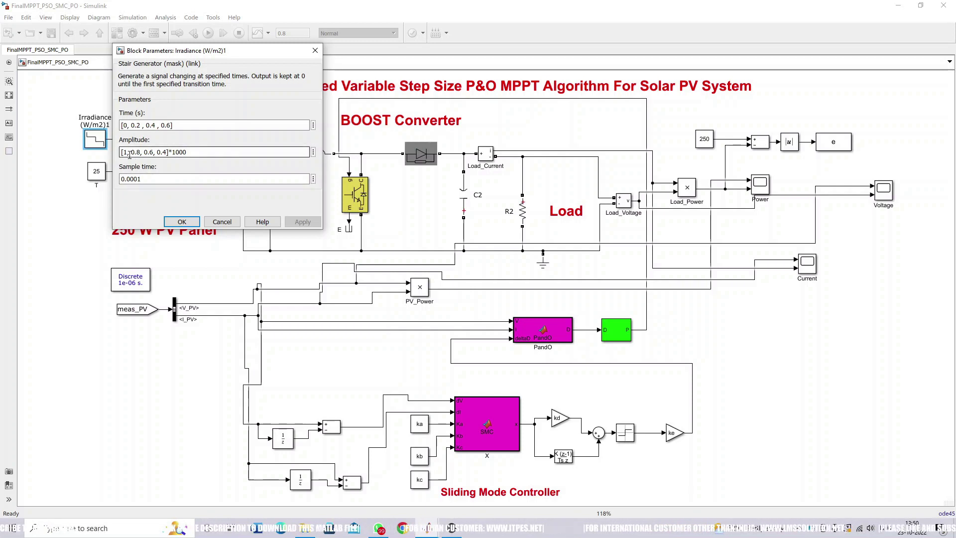
click(182, 222)
click(759, 188)
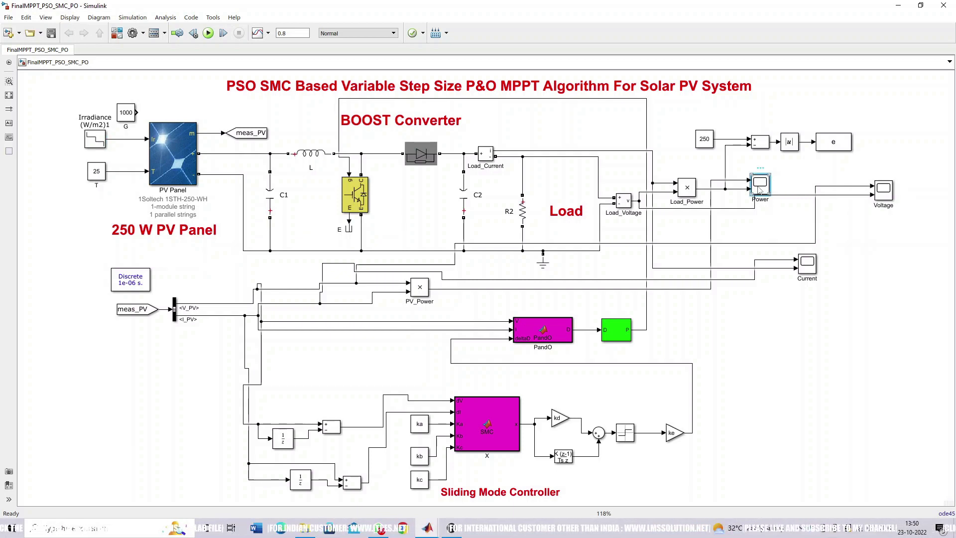
key(ctrl+shift+p)
mouse_move(773, 187)
mouse_down()
mouse_move(764, 166)
mouse_move(746, 198)
mouse_move(776, 183)
mouse_up()
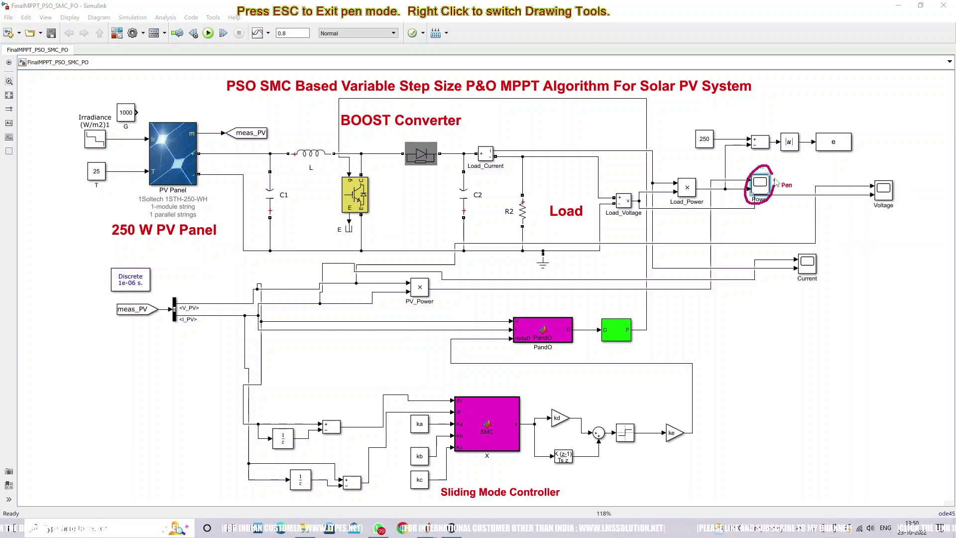
mouse_move(877, 175)
mouse_down()
mouse_move(877, 208)
mouse_move(895, 199)
mouse_move(896, 177)
mouse_move(868, 198)
mouse_up()
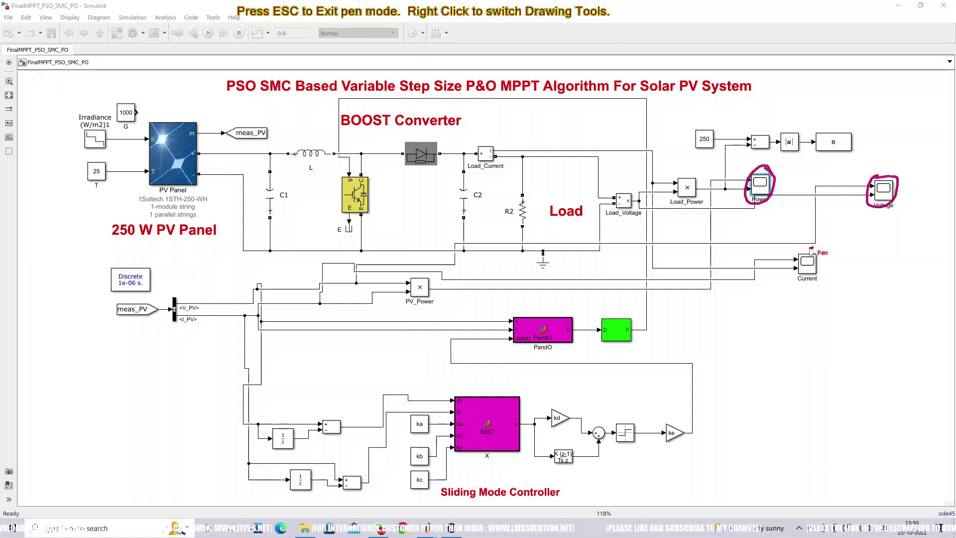
mouse_move(811, 249)
mouse_down()
mouse_move(779, 272)
mouse_move(808, 295)
mouse_move(825, 263)
mouse_move(807, 257)
mouse_up()
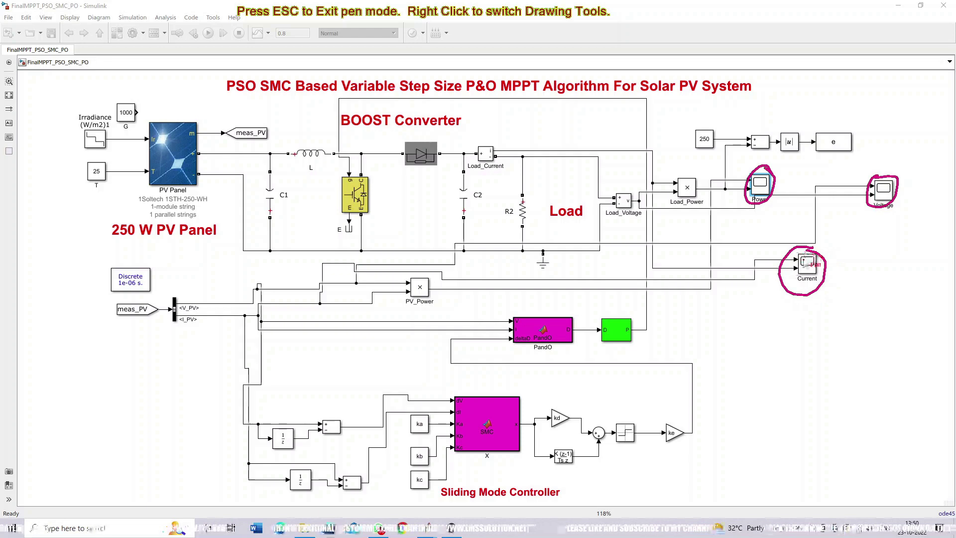
key(Escape)
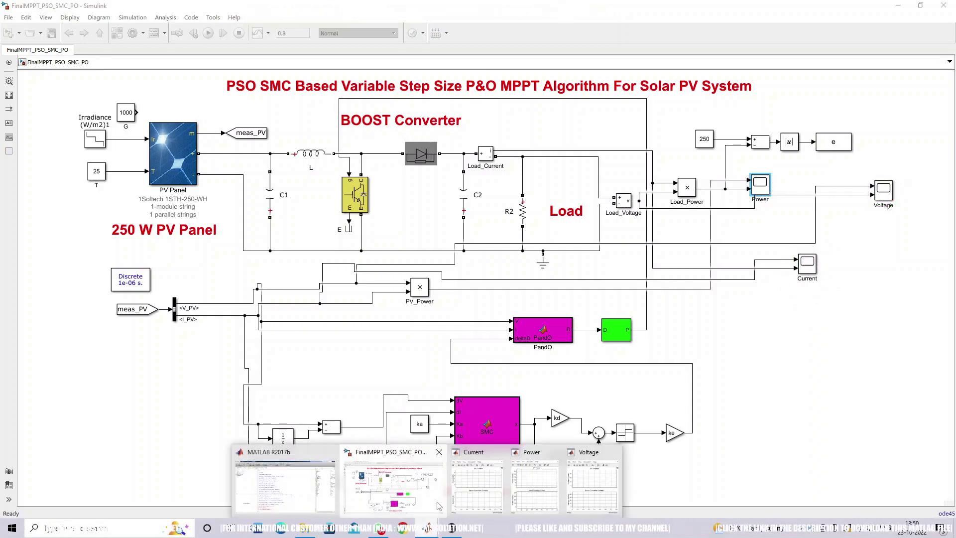
click(493, 497)
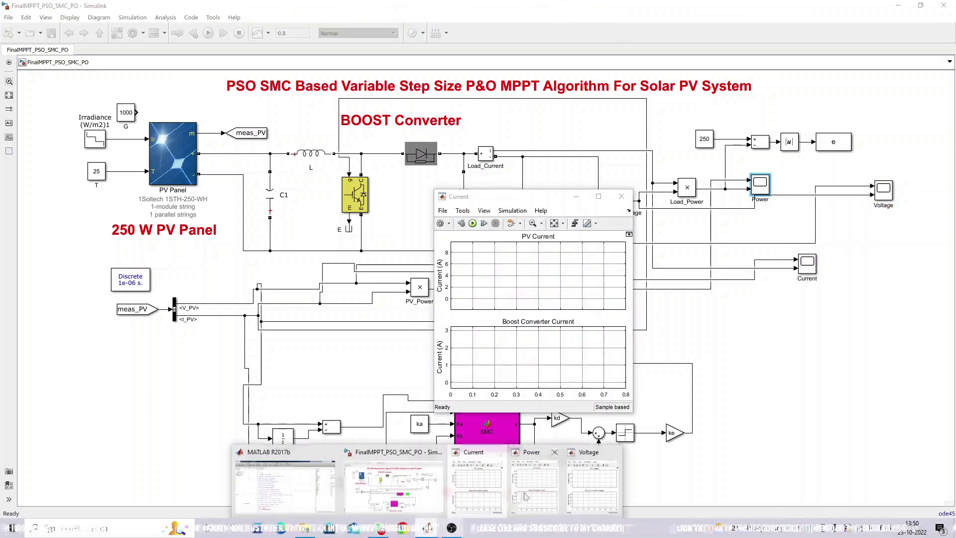
- Bring the Power and Voltage scope windows forward
click(535, 485)
mouse_move(427, 528)
click(585, 486)
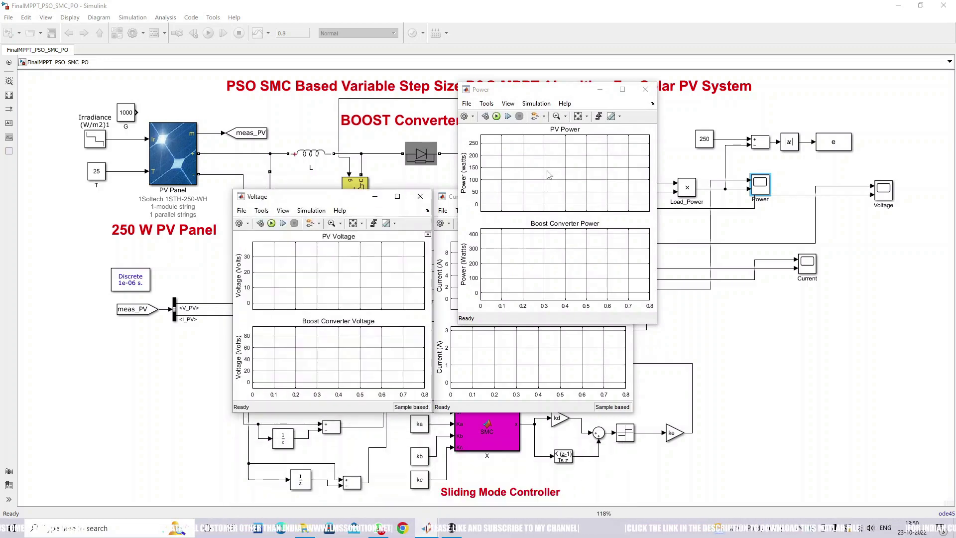
- Arrange the Voltage, Current and Power scopes side by side over the model
drag(498, 89, 585, 90)
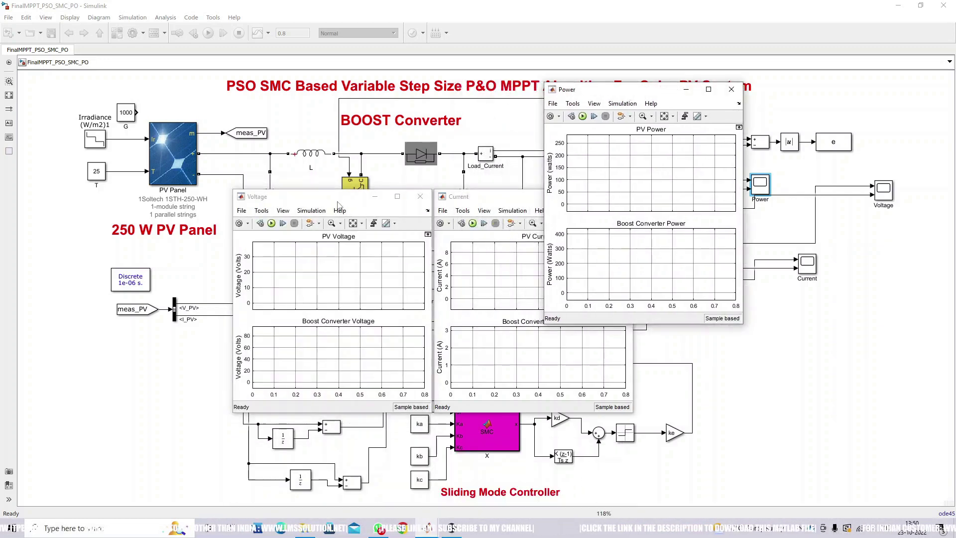
drag(363, 197, 259, 172)
drag(454, 197, 354, 169)
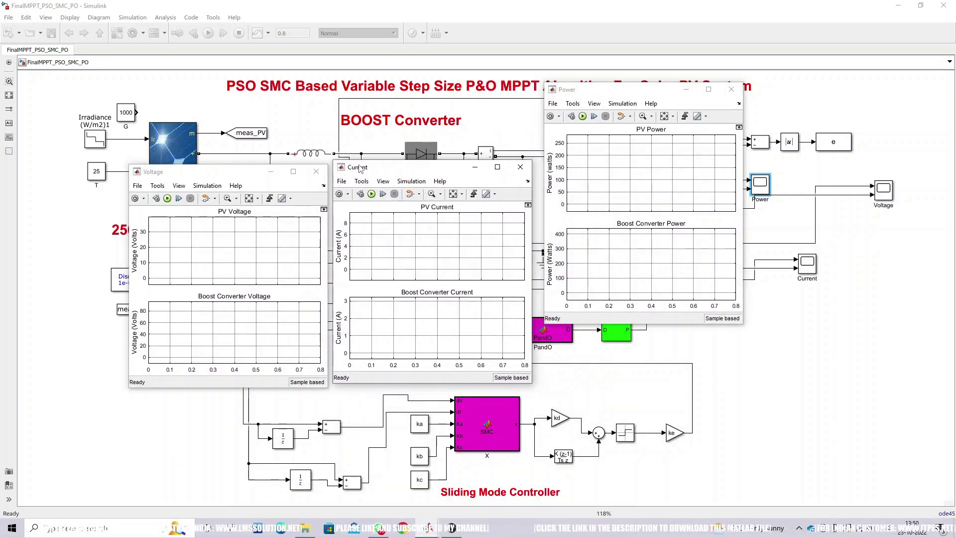
drag(667, 91, 658, 146)
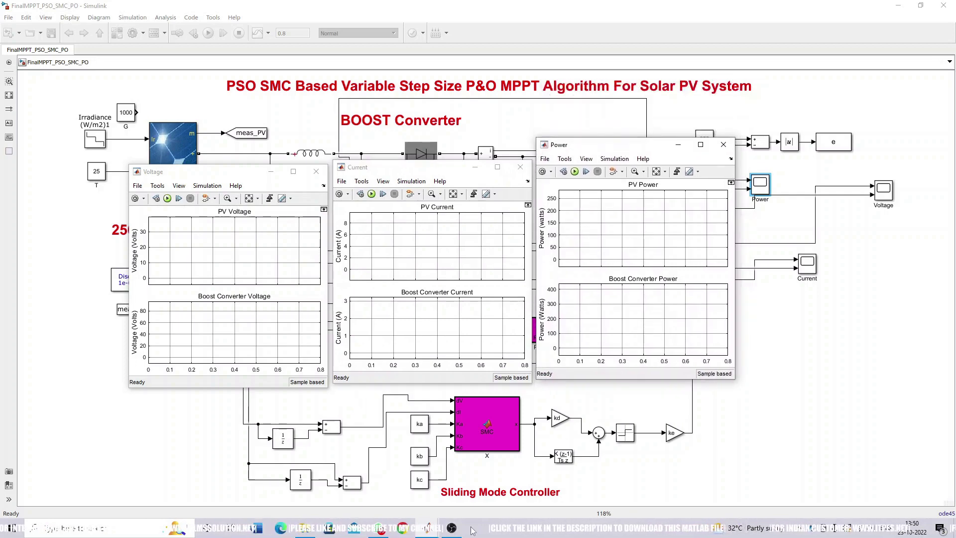
- Start the simulation of the FinalMPPT_PSO_SMC_PO model
click(452, 527)
click(451, 528)
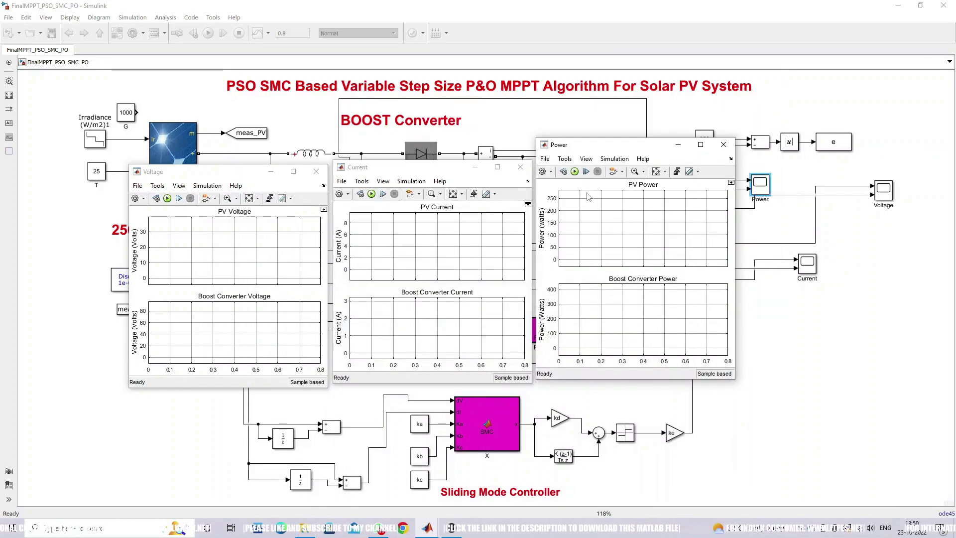
click(575, 171)
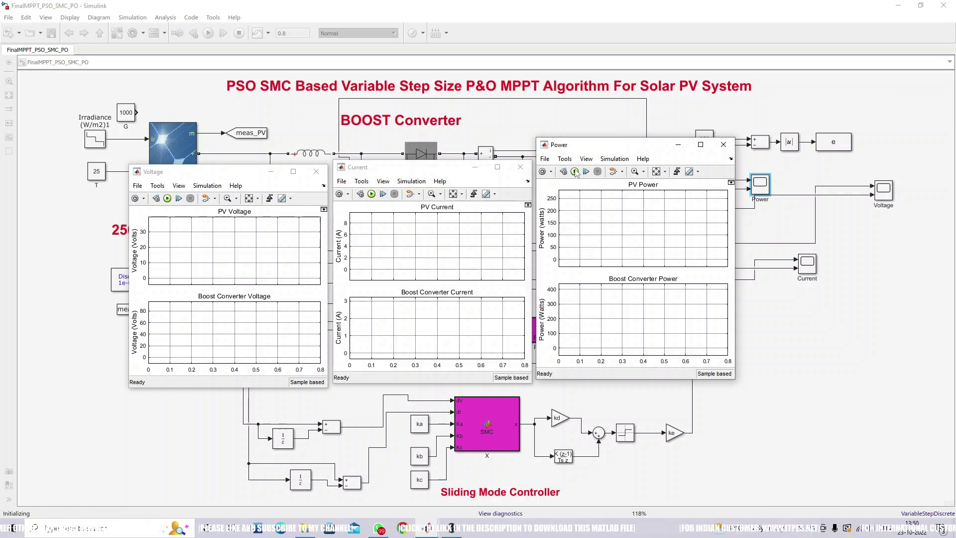